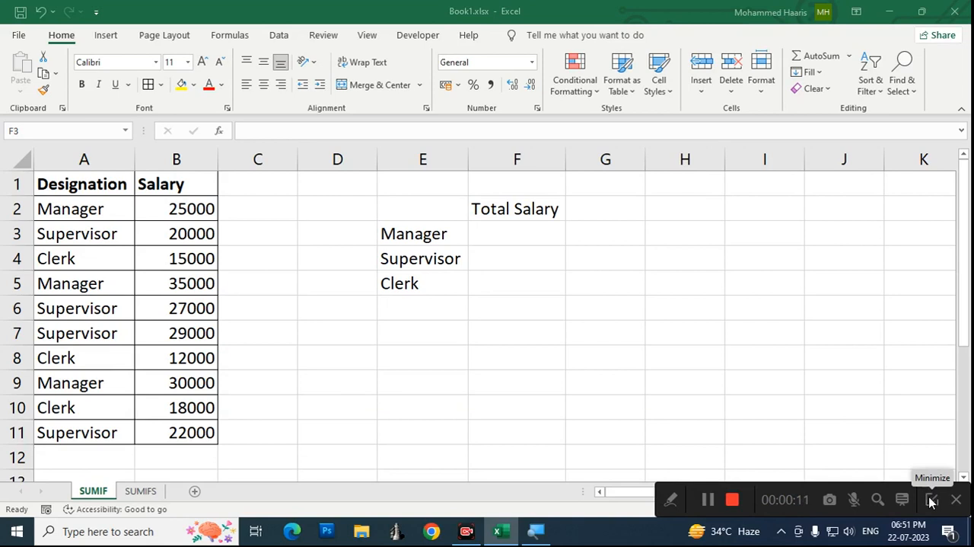
click(932, 499)
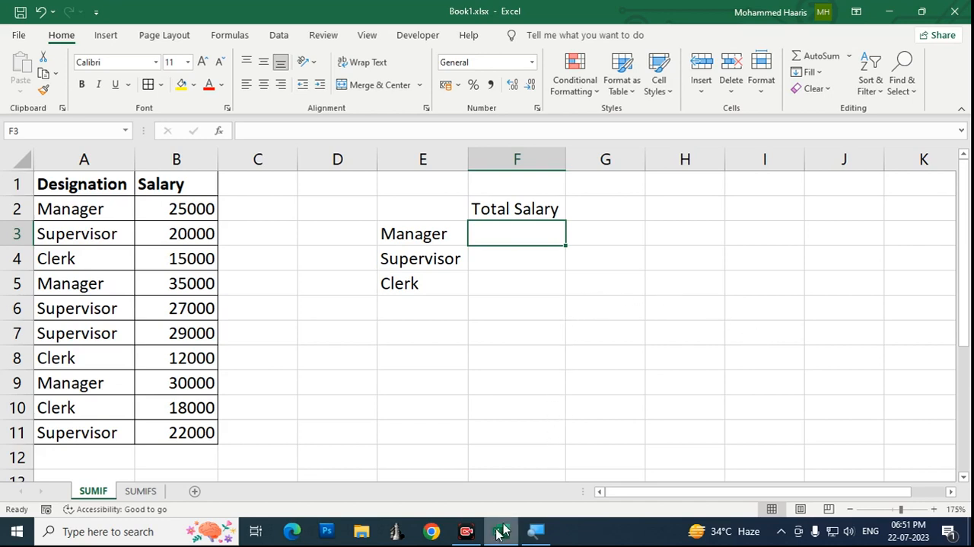
click(465, 530)
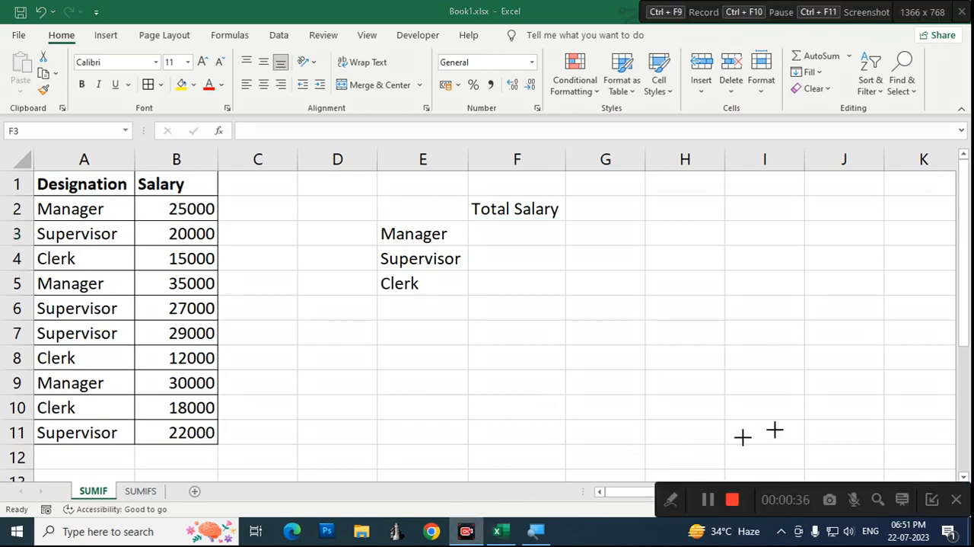
click(933, 499)
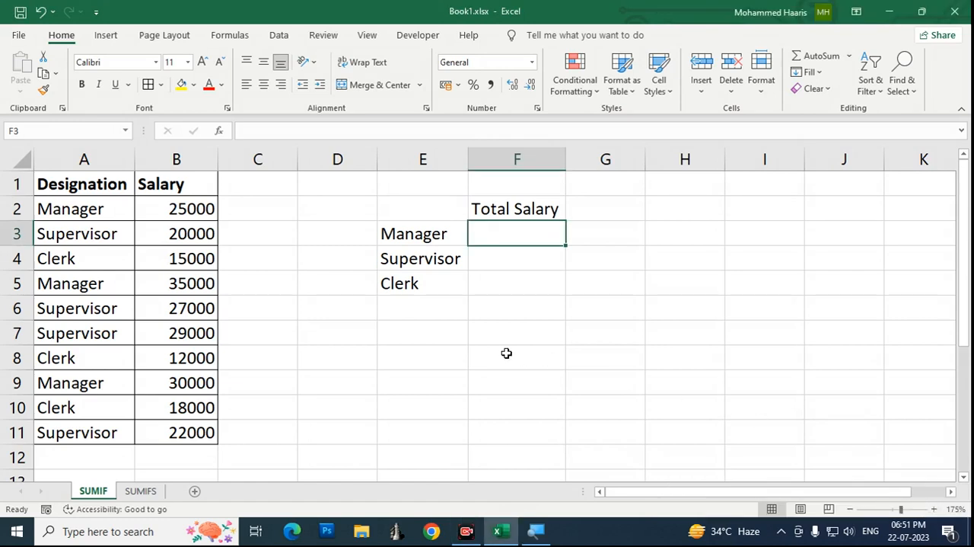
Step: Examine the designations in column A and their matching salaries in column B
key(Left)
key(Home)
key(Up)
key(Up)
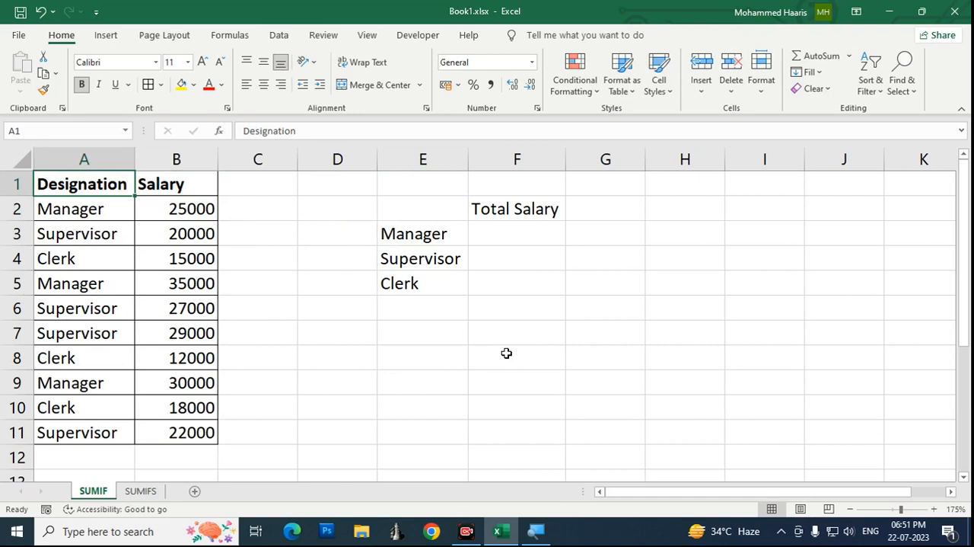
key(Down)
key(Right)
key(Up)
key(Left)
key(Down)
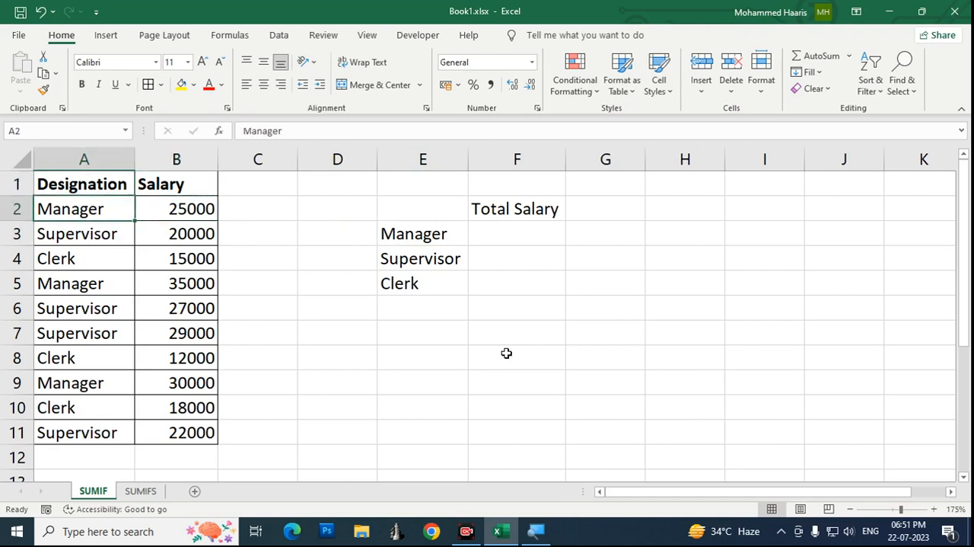
key(Right)
key(Left)
key(Down)
key(Right)
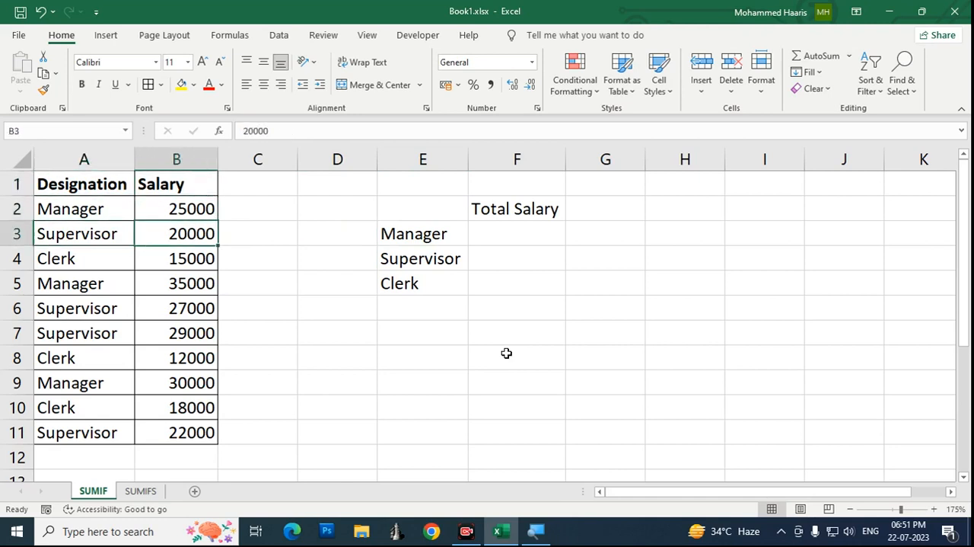
key(Down)
key(Down)
key(Down)
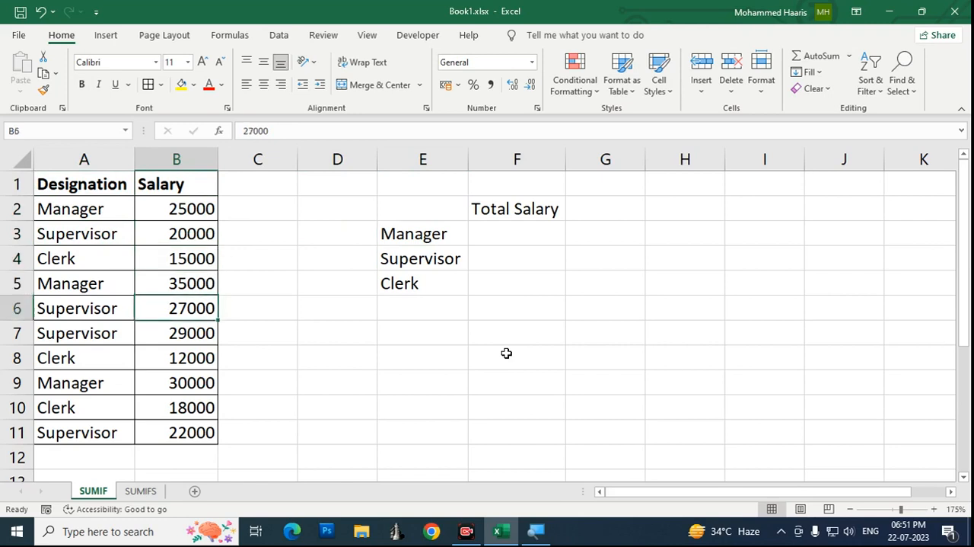
key(Left)
key(Up)
key(Right)
key(Left)
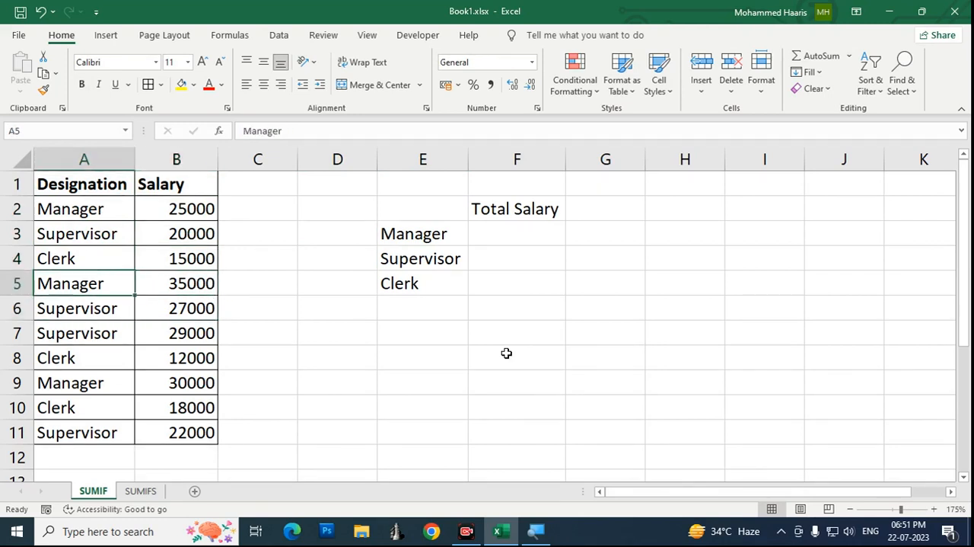
key(Down)
key(Down)
key(Down)
key(Up)
key(Up)
key(Up)
key(Up)
key(Up)
key(Down)
key(Right)
key(Right)
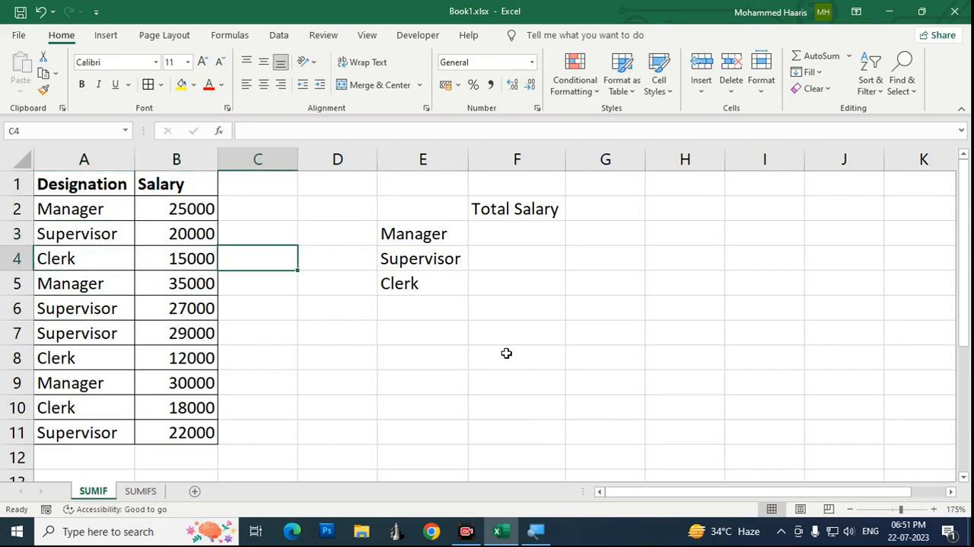
Step: Review the Total Salary cells F3 to F5 beside the Manager, Supervisor and Clerk labels
key(Up)
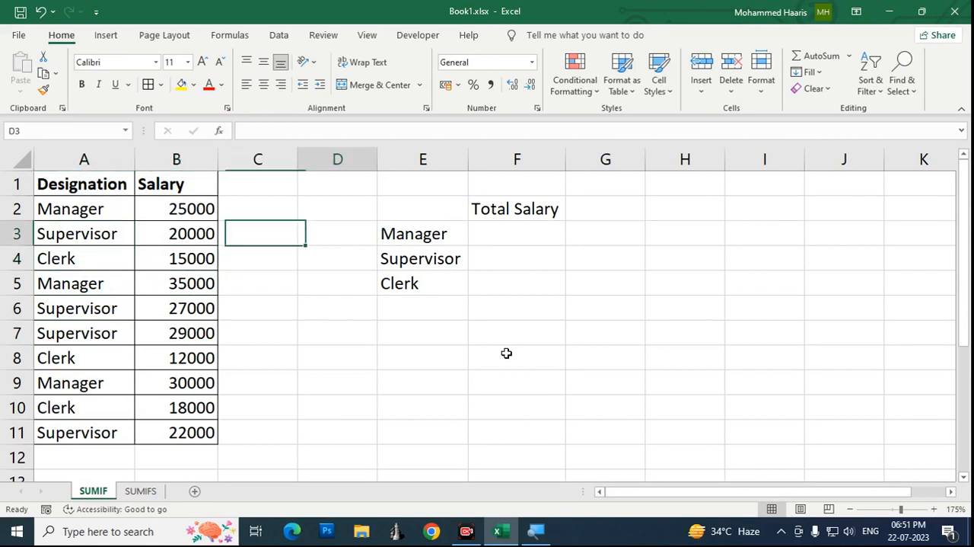
key(Right)
key(Right)
key(Right)
key(Up)
key(Down)
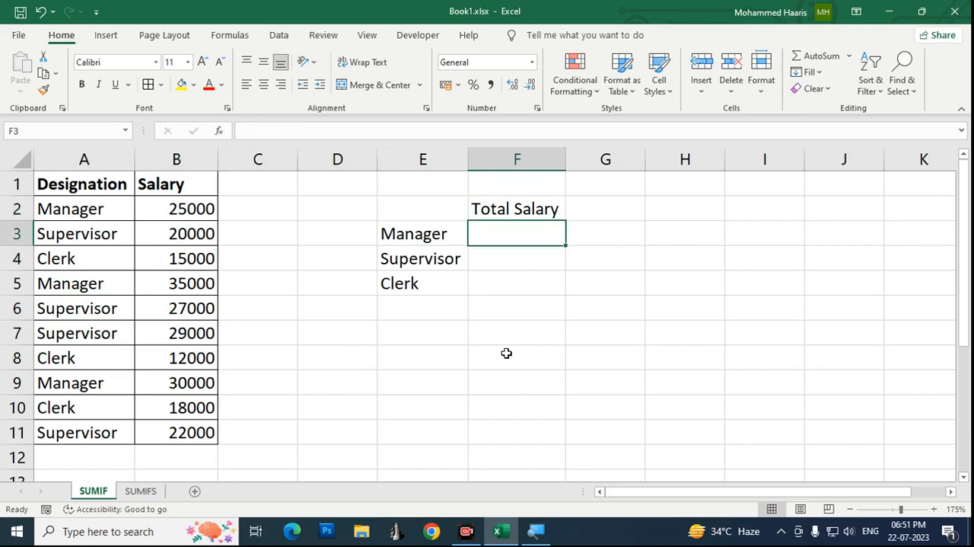
key(Down)
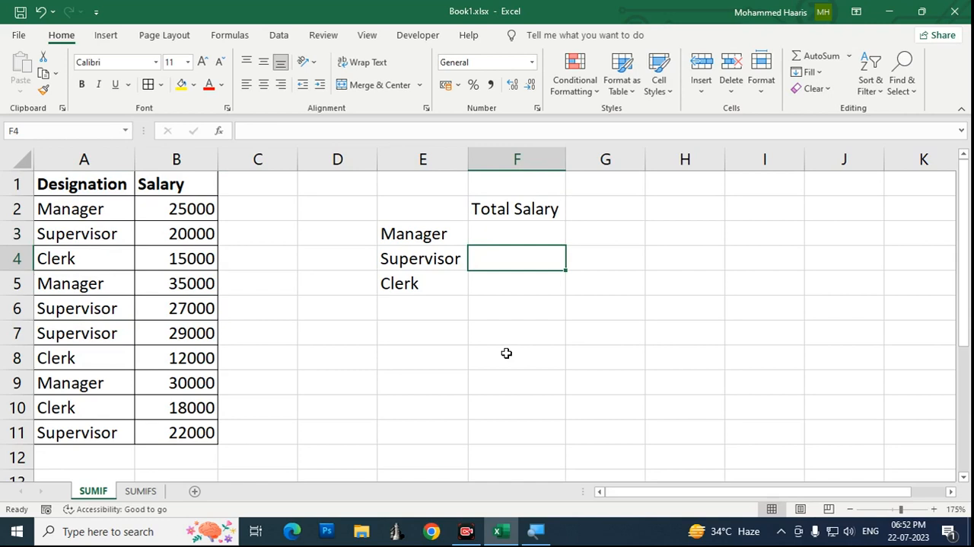
key(Down)
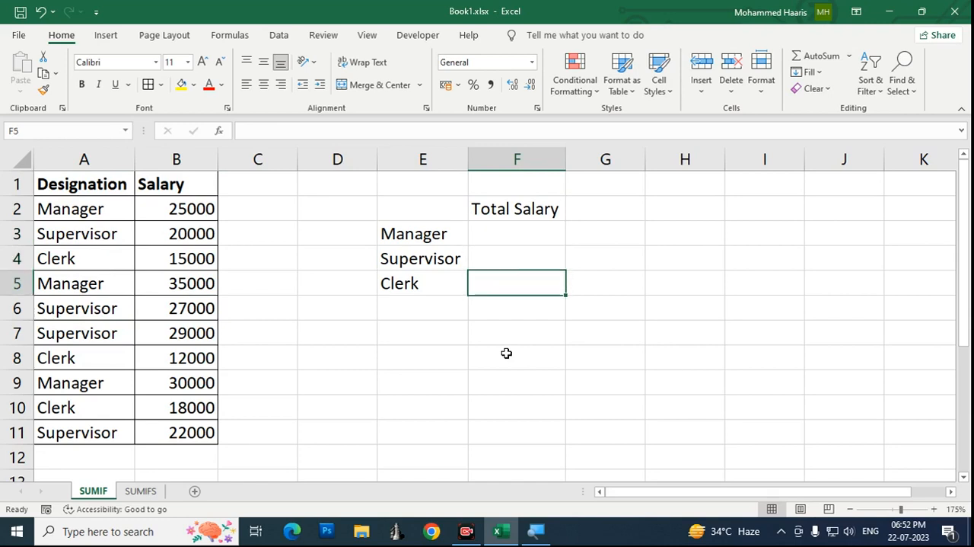
key(Up)
key(Up)
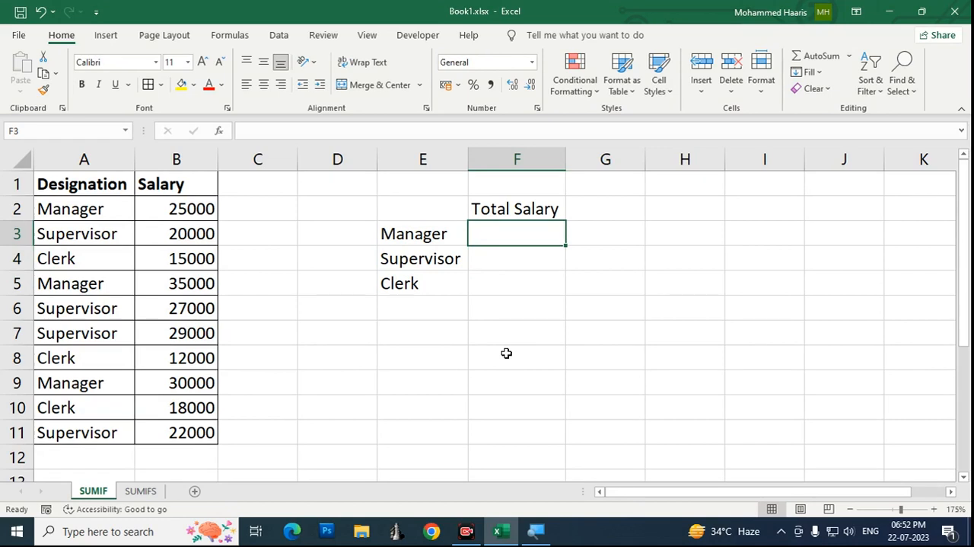
Step: Start a SUMIF formula in cell F3 with the whole Designation column, A:A, as the range argument
text(=)
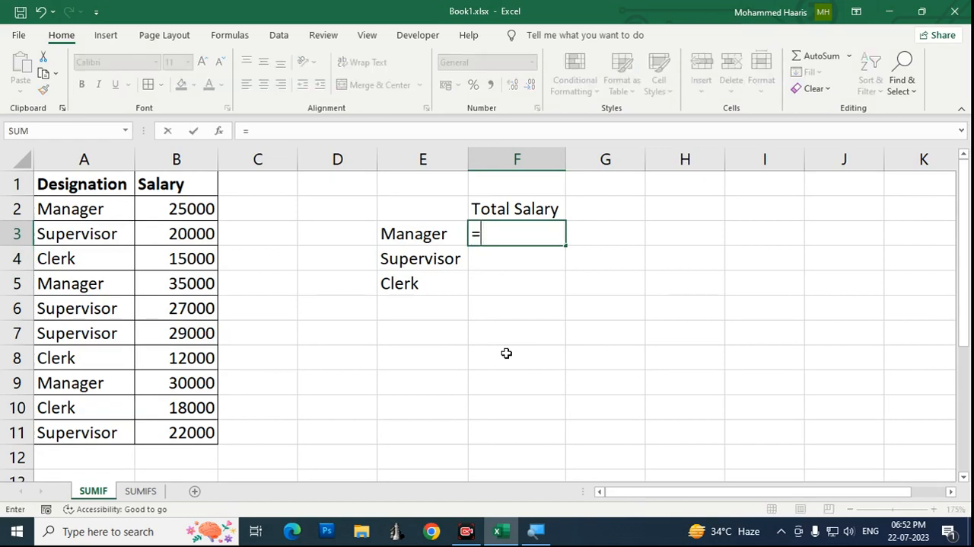
text(SUM)
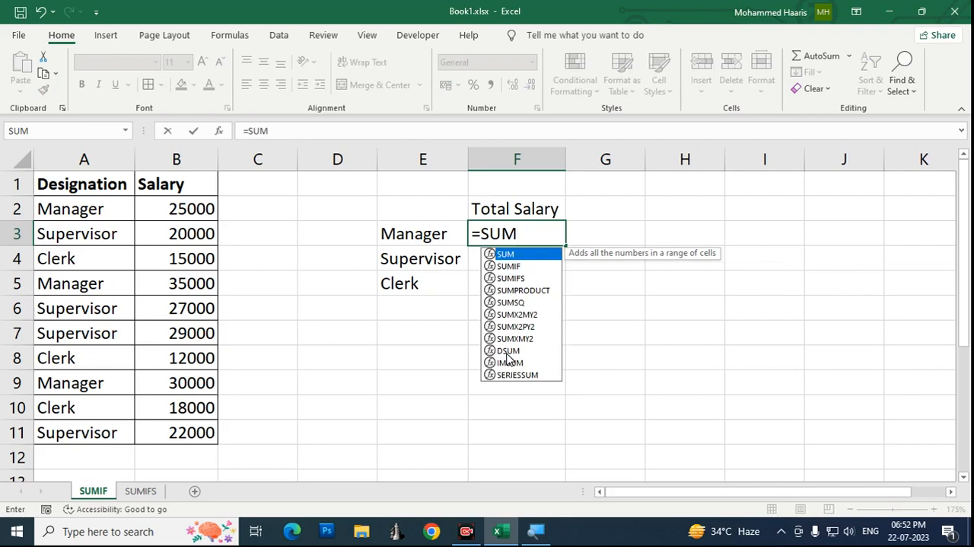
text(IF)
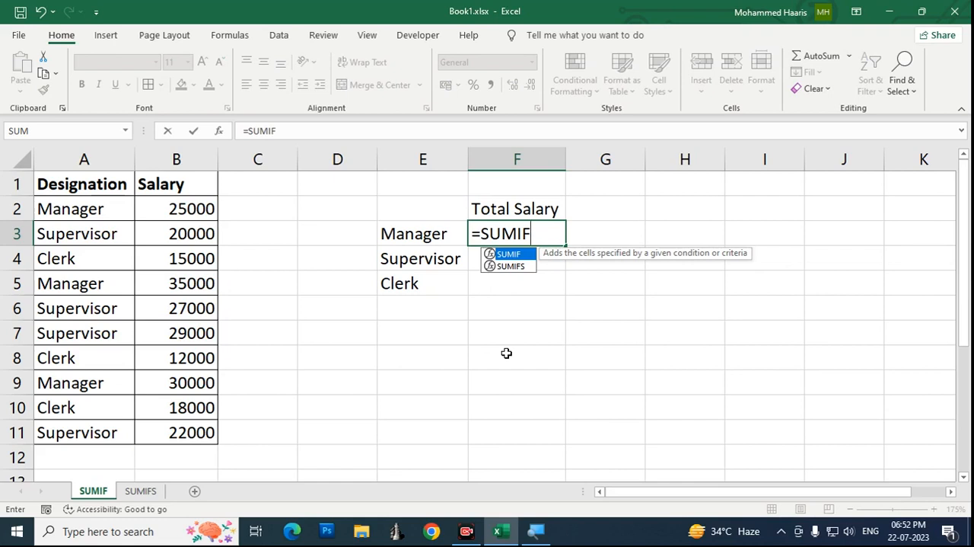
click(467, 531)
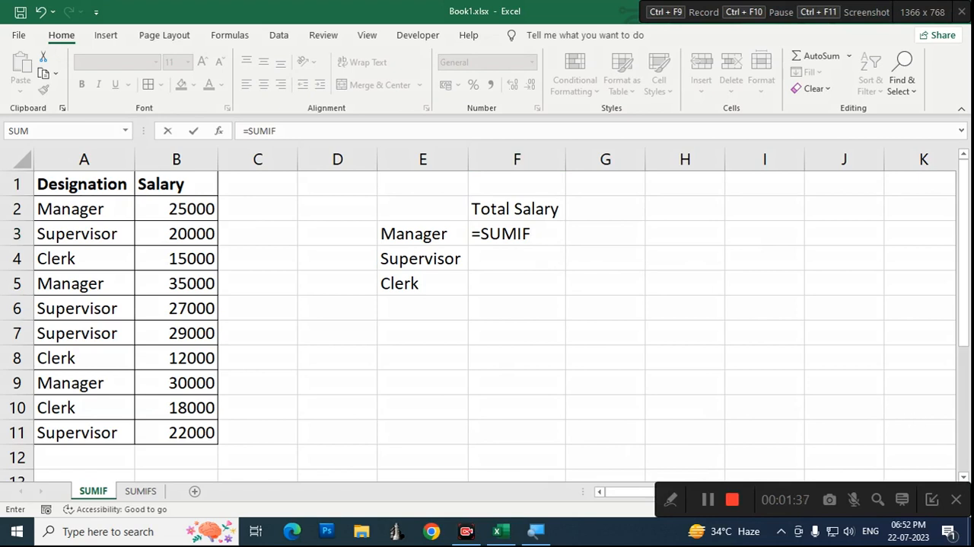
click(932, 499)
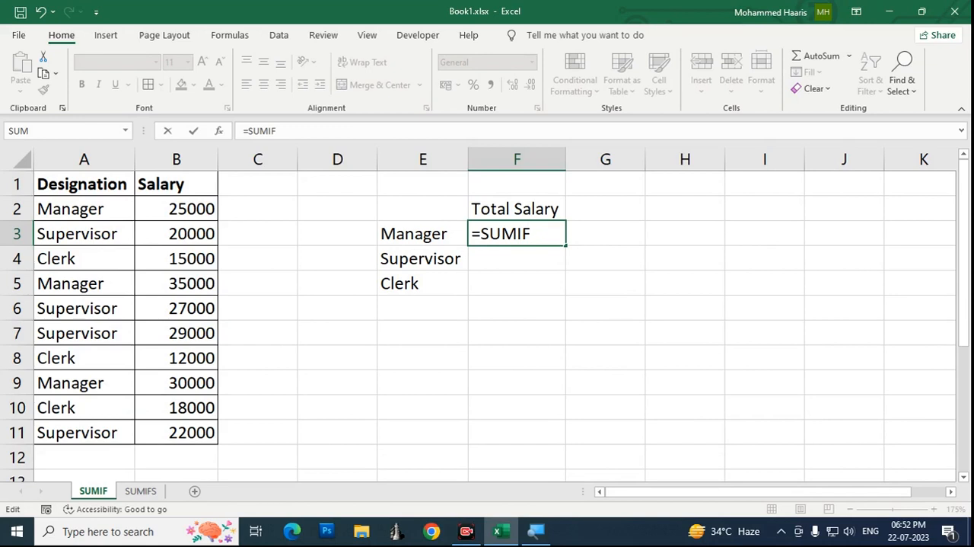
text(()
key(BackSpace)
key(BackSpace)
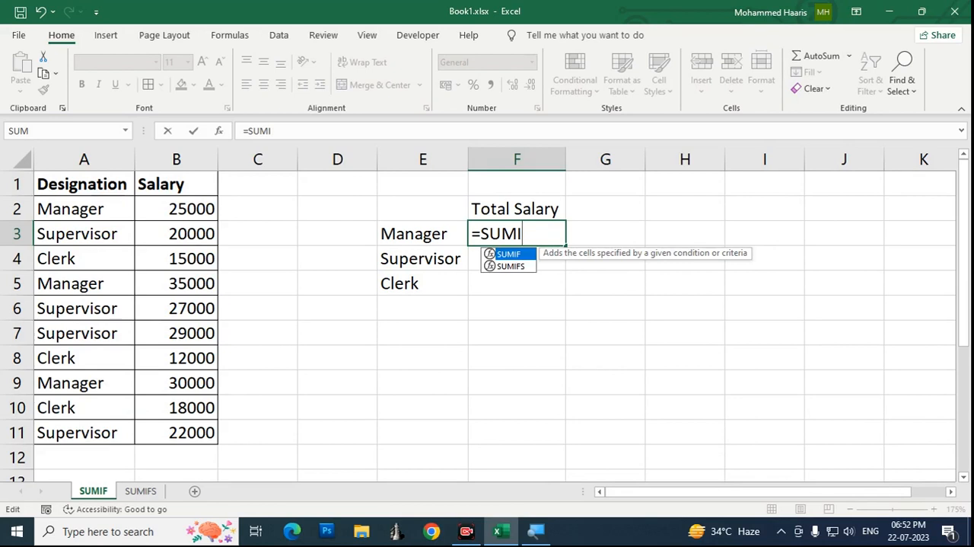
key(Tab)
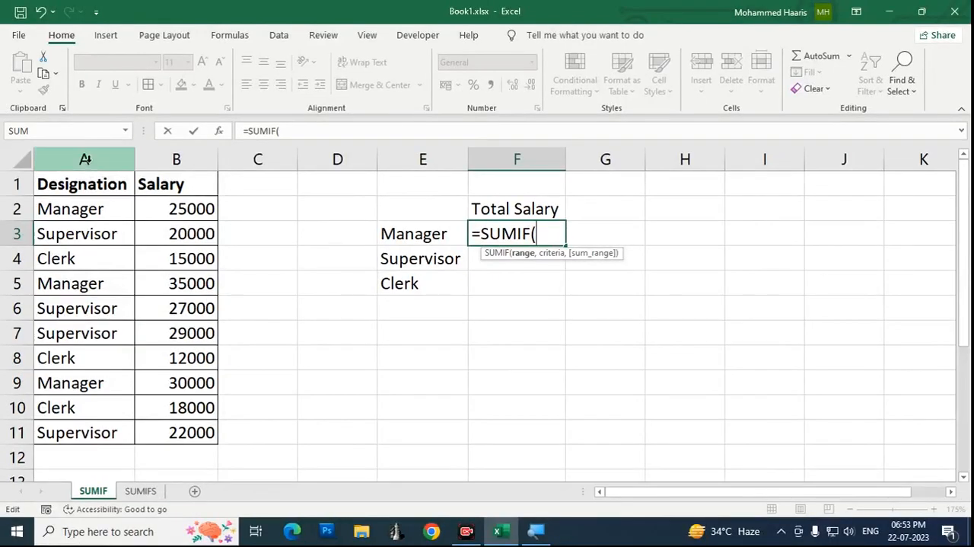
click(85, 158)
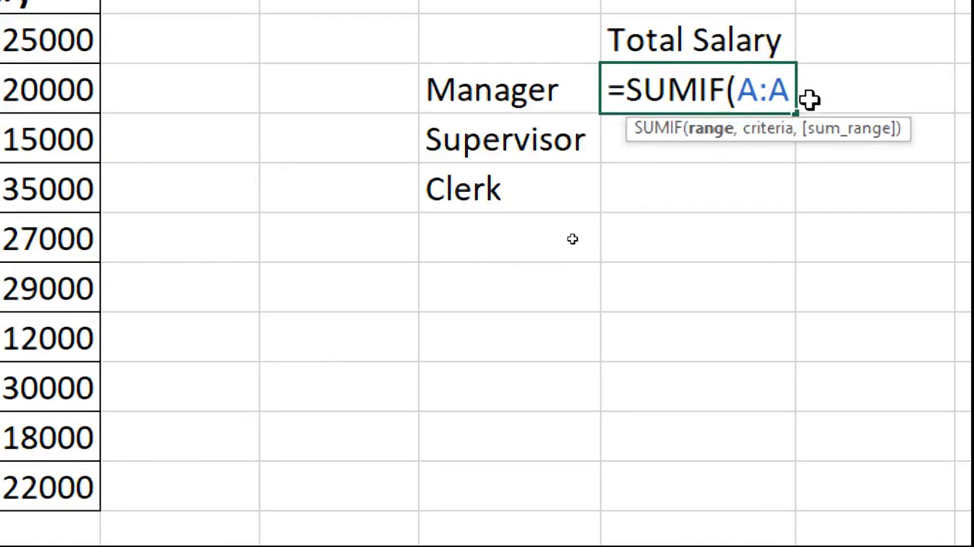
text(,)
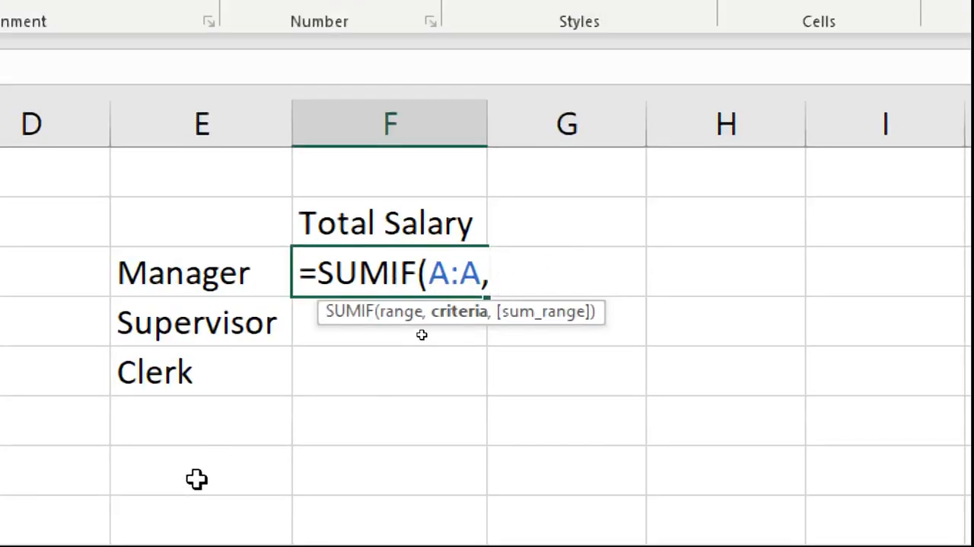
Step: Give the SUMIF formula cell E3, the Manager label, as its criteria argument
click(197, 262)
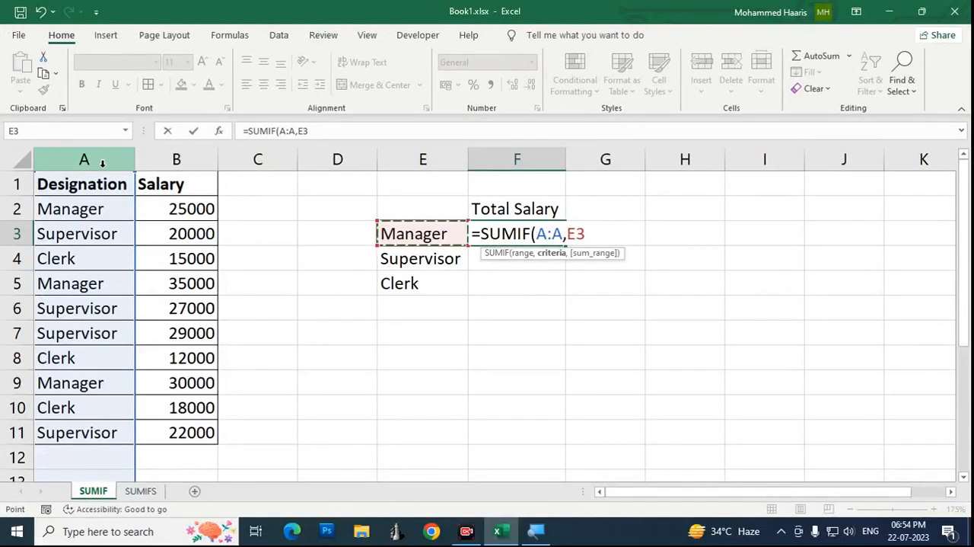
click(97, 161)
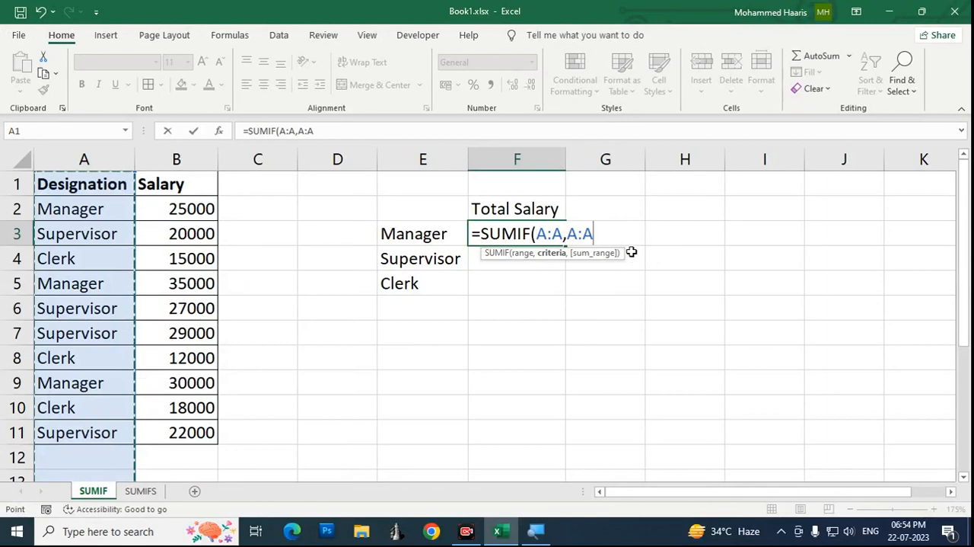
key(BackSpace)
key(BackSpace)
key(BackSpace)
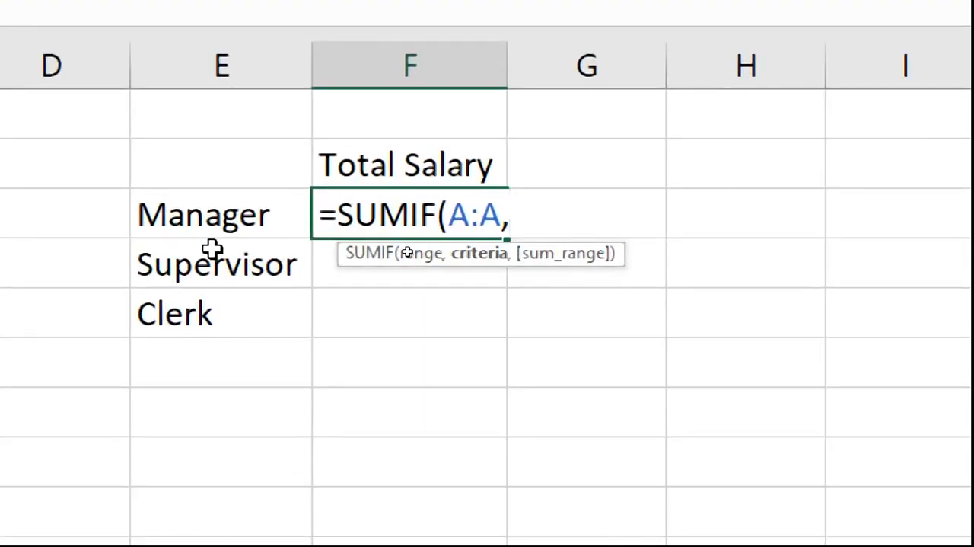
click(222, 214)
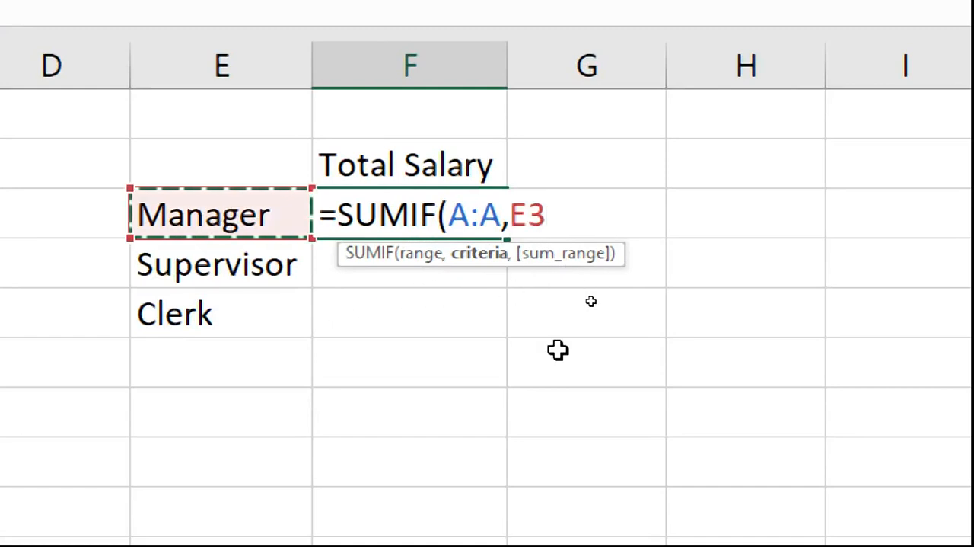
text(,)
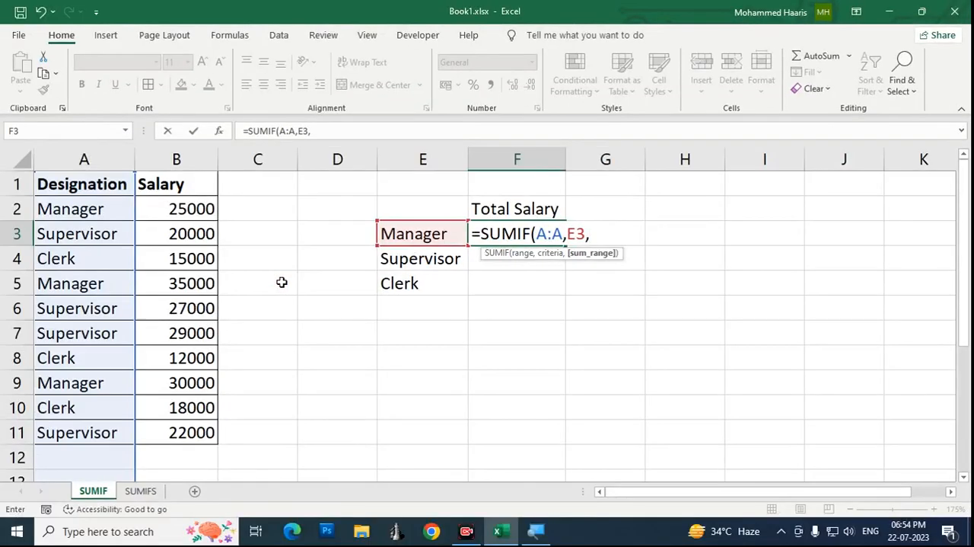
Step: Use the Salary column B:B as the sum range and complete the F3 formula as =SUMIF(A:A,E3,B:B)
click(191, 159)
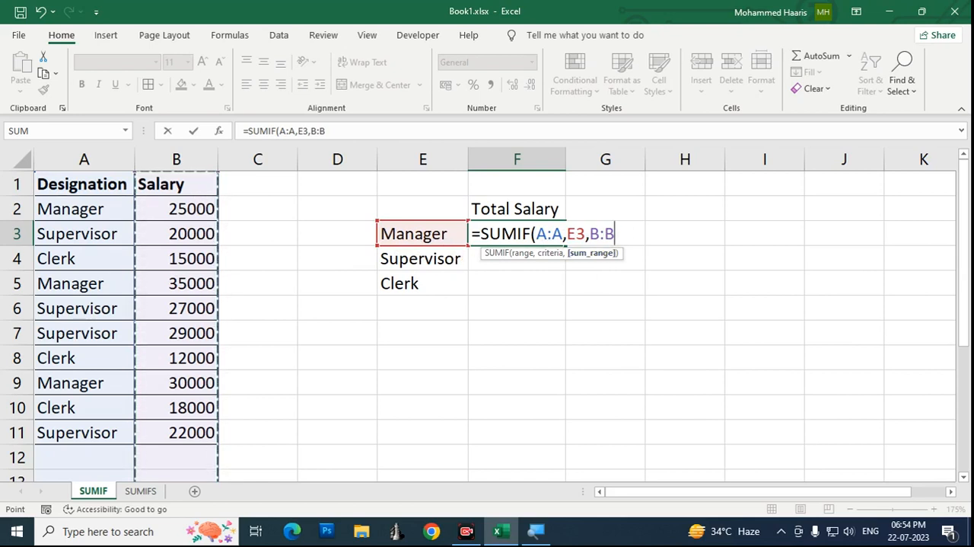
key(Left)
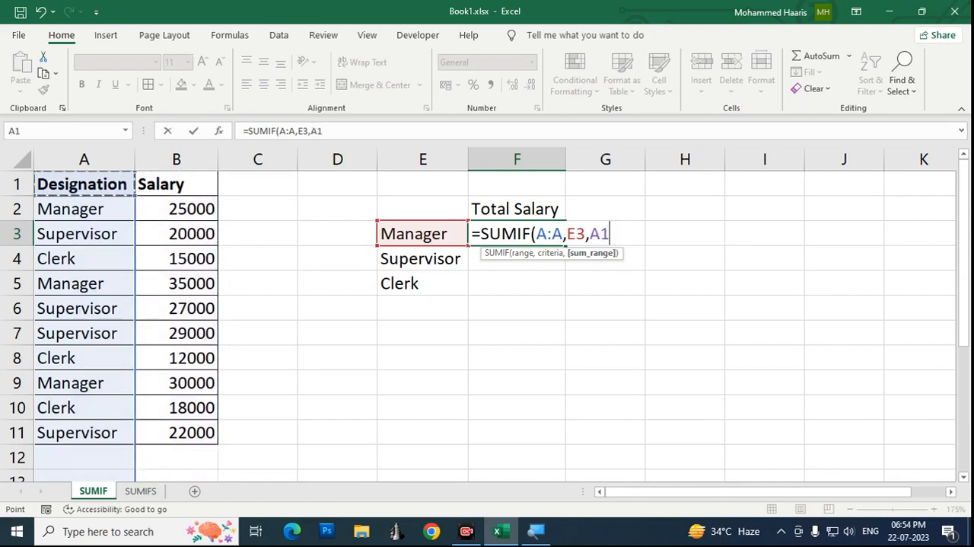
key(ctrl+z)
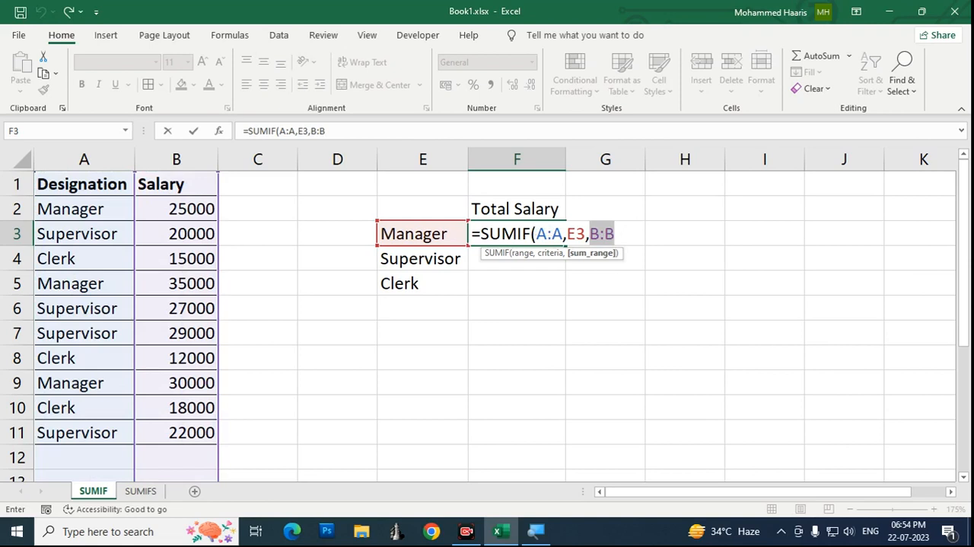
click(548, 232)
key(Right)
key(Right)
key(Right)
key(Right)
key(Right)
key(Right)
key(Right)
key(Right)
key(Right)
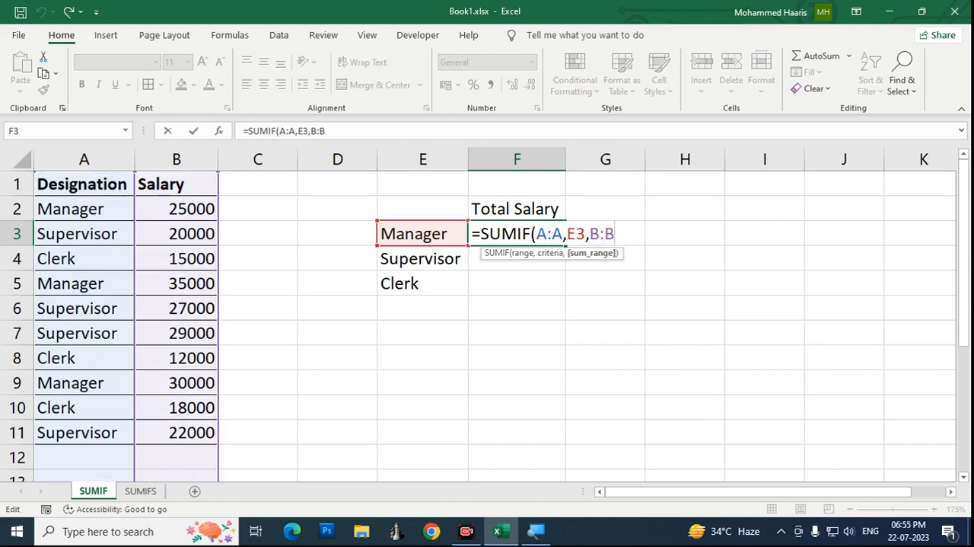
text())
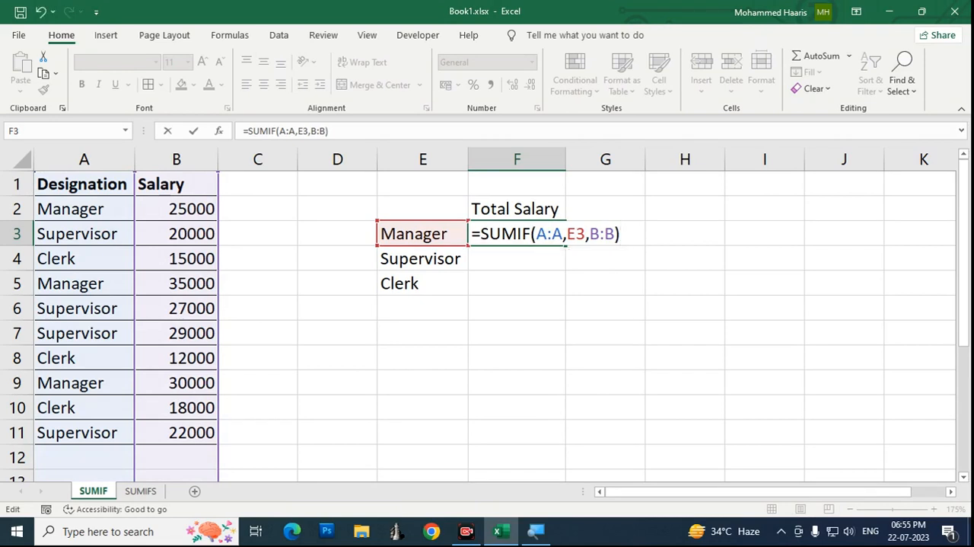
key(Return)
click(545, 233)
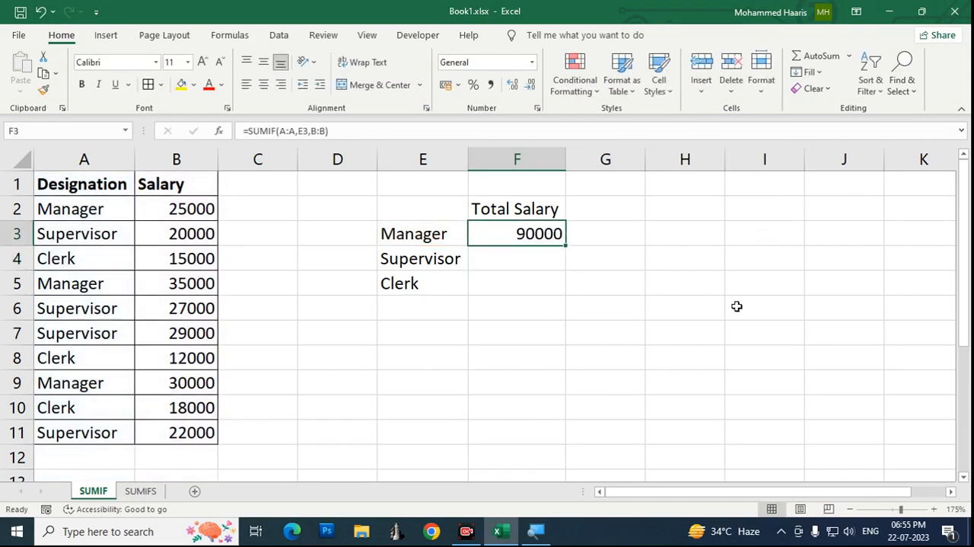
Step: Check the Manager salaries in the Salary column against the Manager total in cell F3
key(Left)
key(Left)
key(Left)
key(Left)
key(Up)
key(Left)
key(Right)
key(Down)
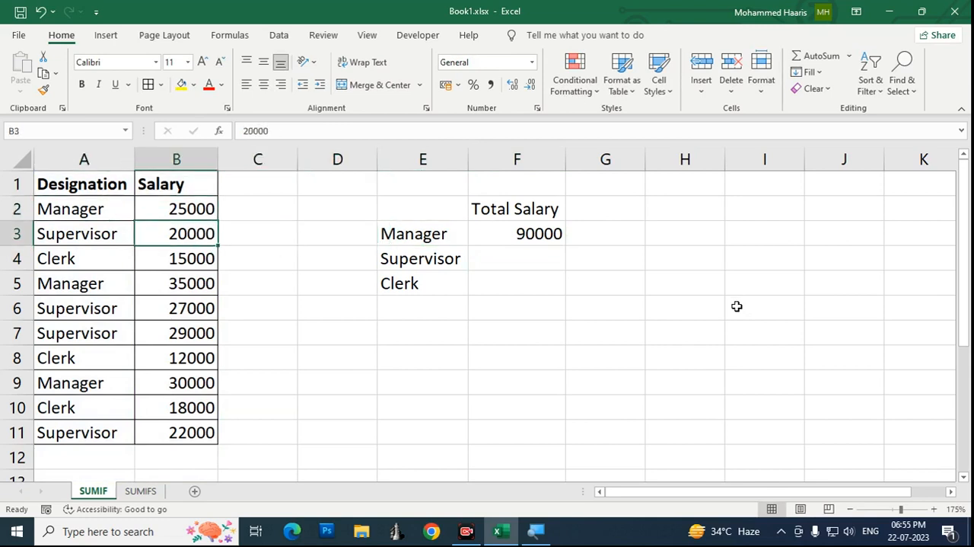
key(Down)
key(Down)
key(Down)
key(Up)
key(Down)
key(Down)
key(Down)
key(Down)
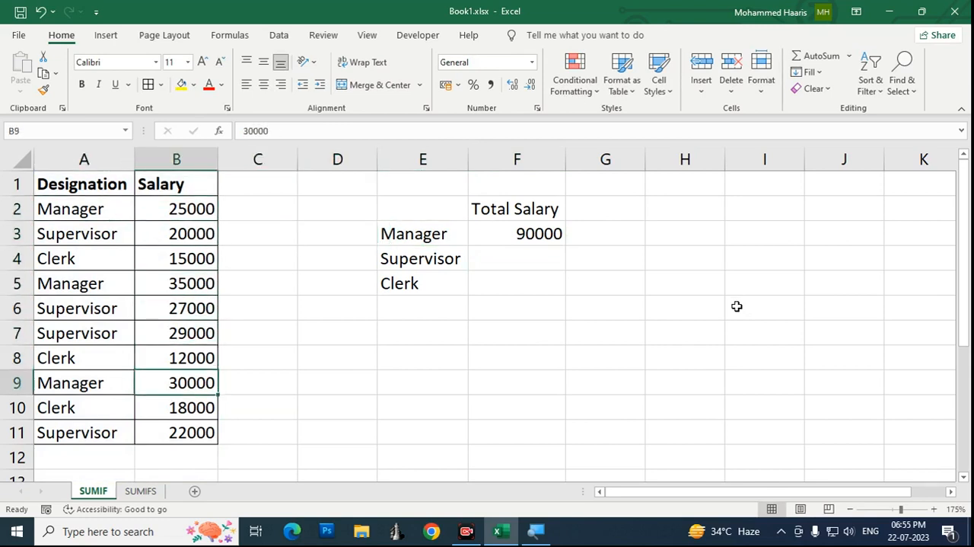
key(Right)
key(Right)
key(Up)
key(Up)
key(Up)
key(Up)
key(Up)
key(Up)
key(Right)
key(Right)
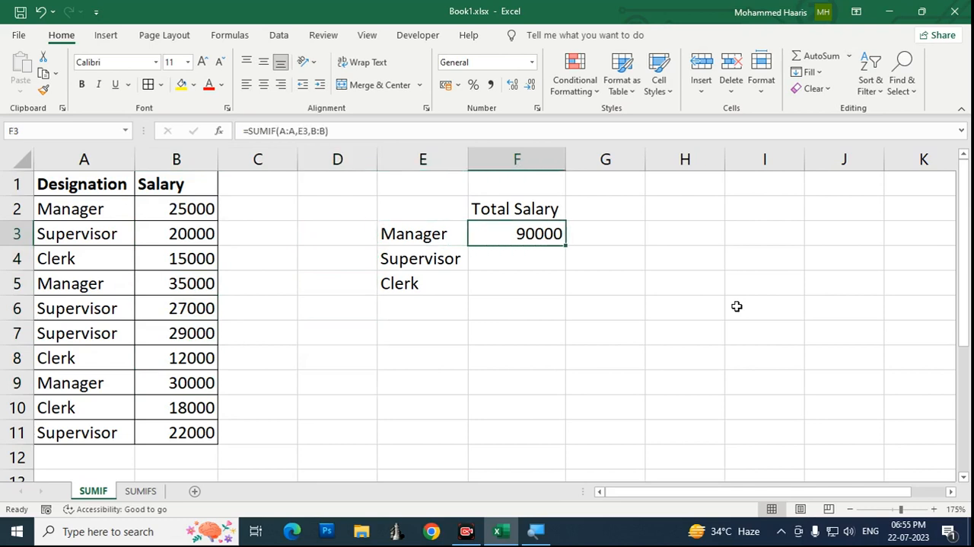
Step: Edit the F3 SUMIF formula to make its range argument an absolute reference, $A:$A
key(Down)
key(Down)
key(Up)
key(Up)
key(F2)
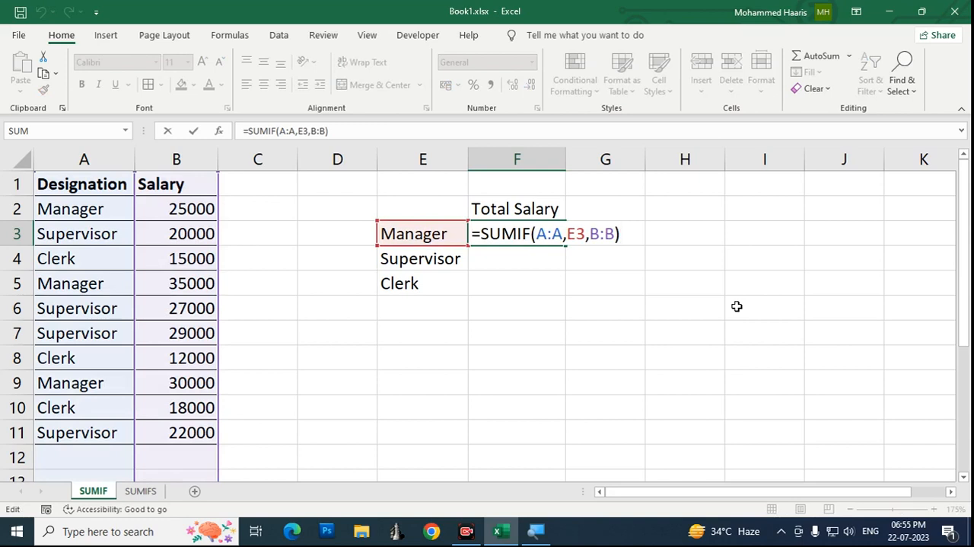
key(Left)
key(Left)
key(Left)
key(Left)
key(Left)
key(Left)
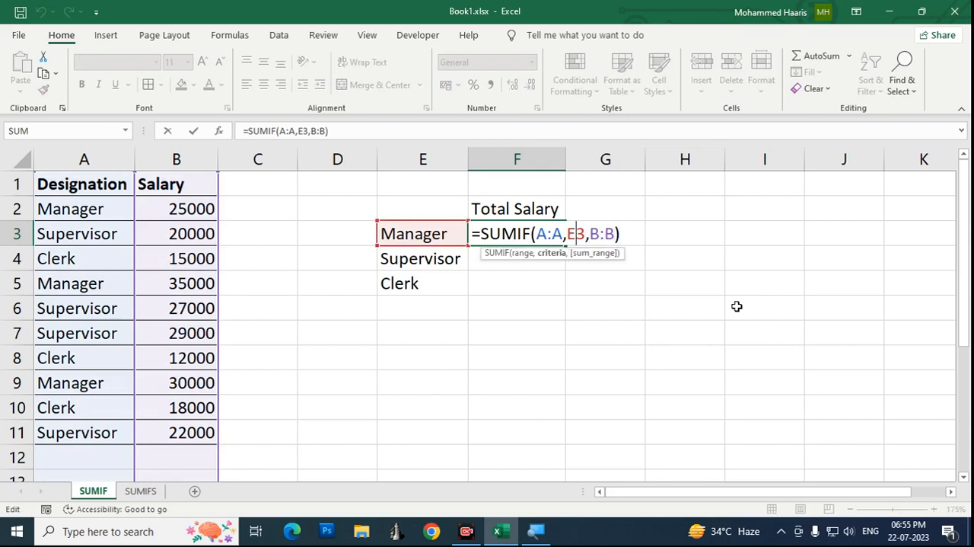
key(Left)
key(Left)
key(Left)
key(Left)
key(Left)
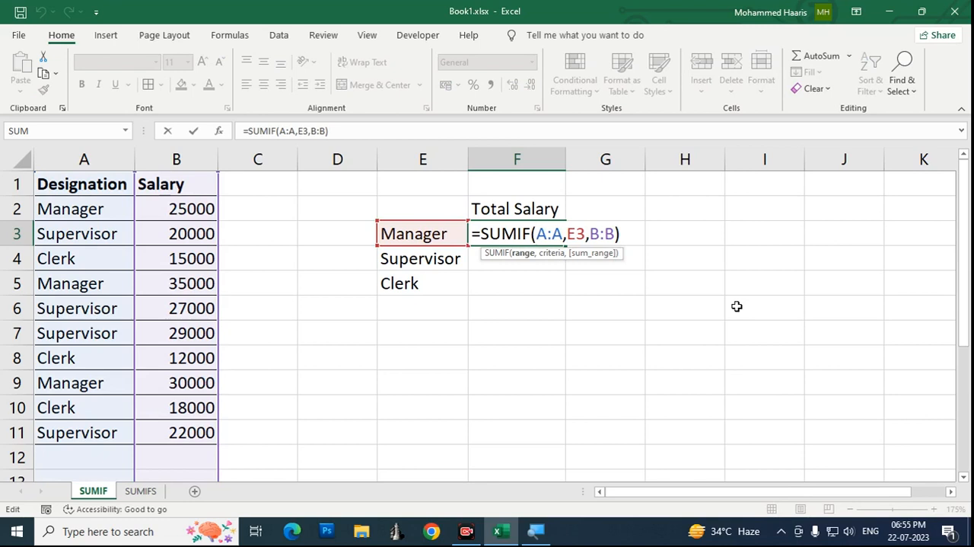
key(F4)
key(Left)
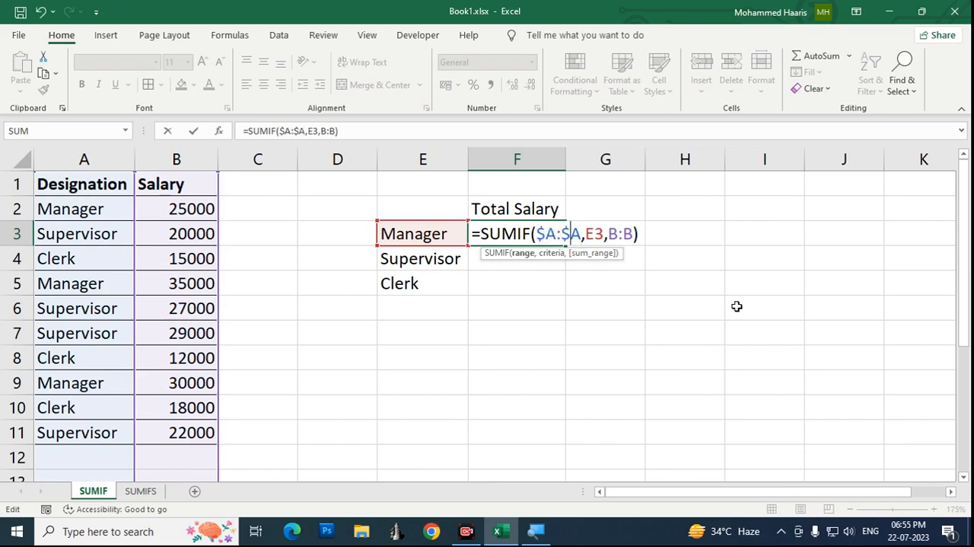
key(Left)
key(Left)
key(Right)
key(Right)
key(Left)
key(Left)
key(Left)
click(467, 530)
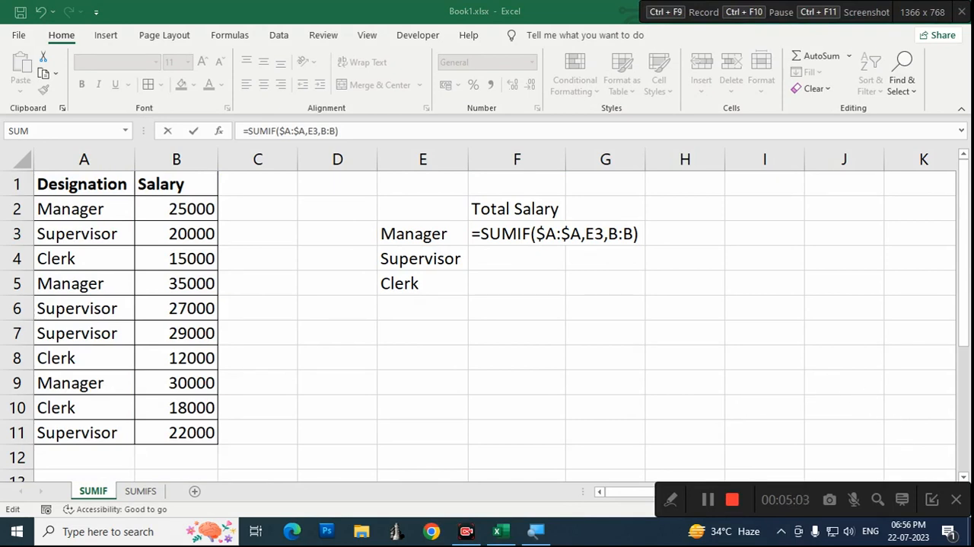
click(932, 499)
Step: Make the sum range absolute as $B:$B and complete the F3 formula as =SUMIF($A:$A,E3,$B:$B)
click(623, 232)
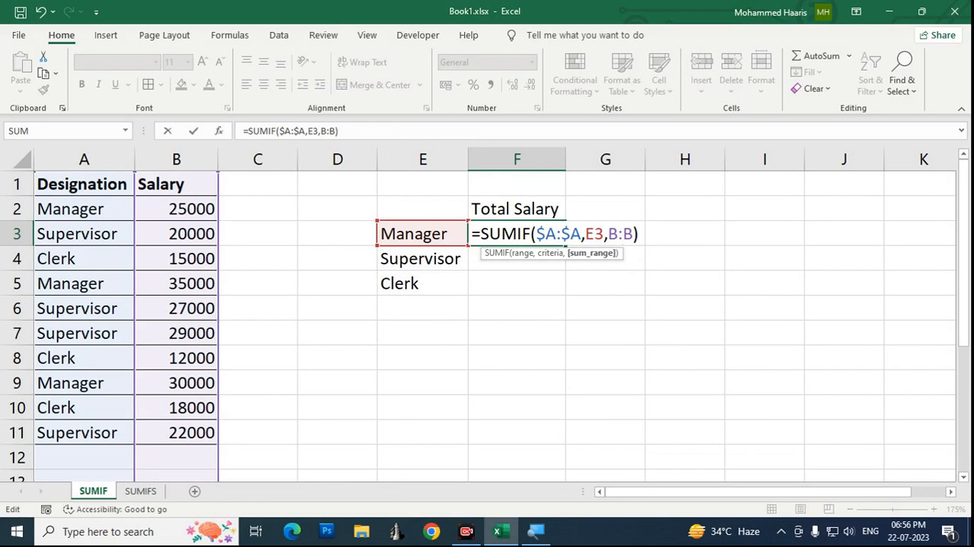
key(F4)
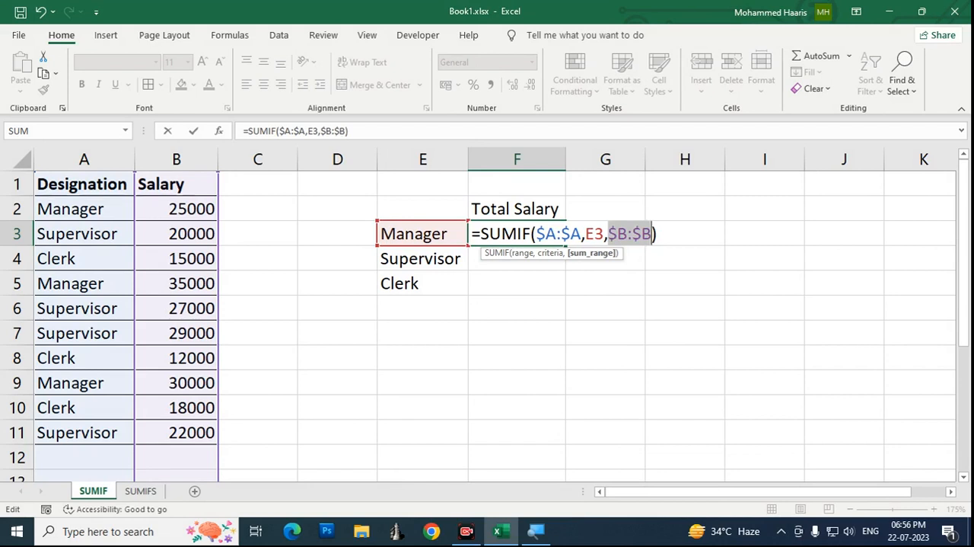
key(Return)
key(Up)
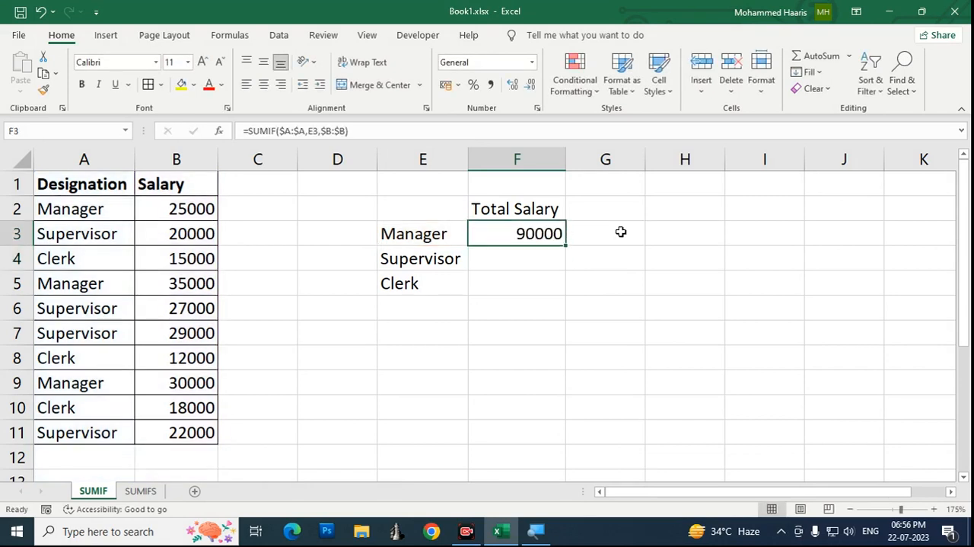
Step: Fill the SUMIF formula from F3 down to the Supervisor and Clerk cells, F4 and F5
key(shift+Down)
key(shift+Down)
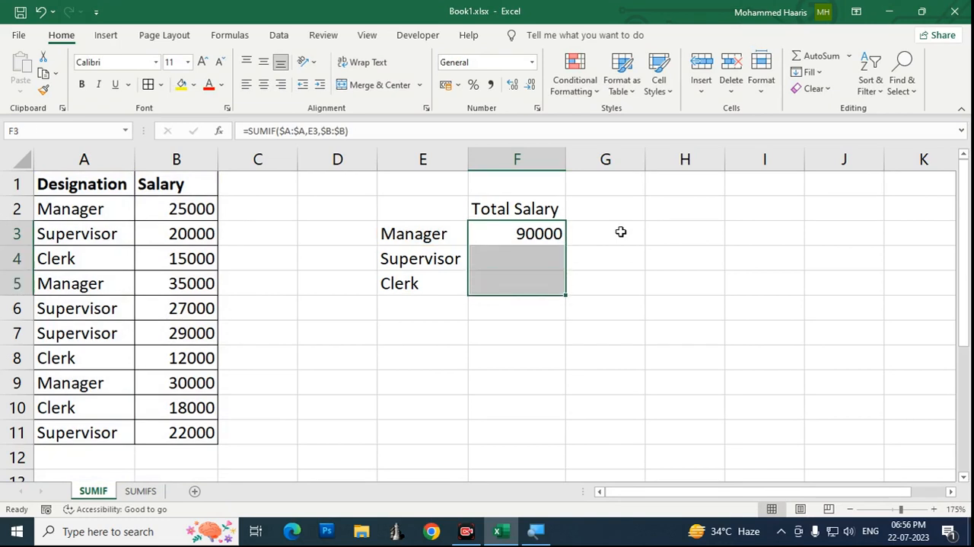
key(ctrl+d)
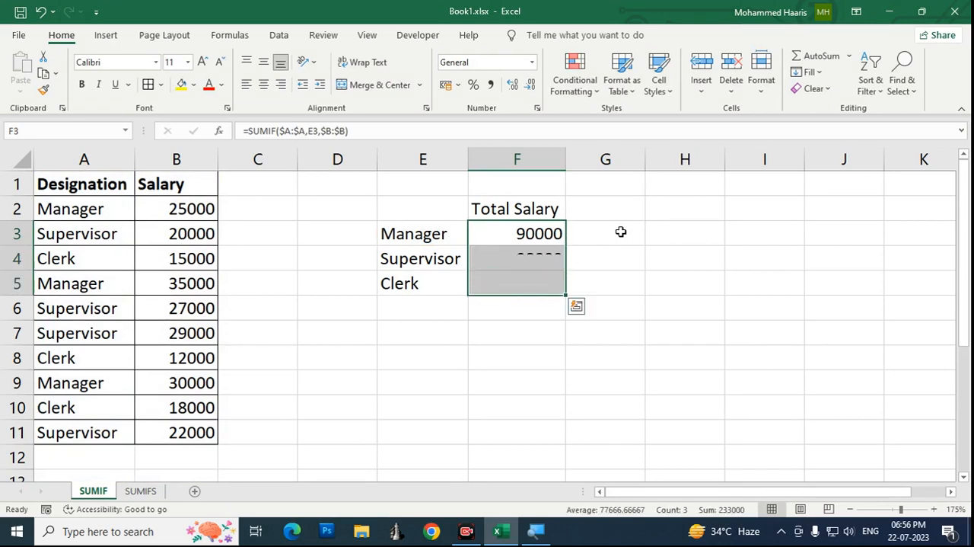
Step: Review the filled Total Salary cells F4 and F5 beside the Supervisor and Clerk labels
key(Down)
key(Left)
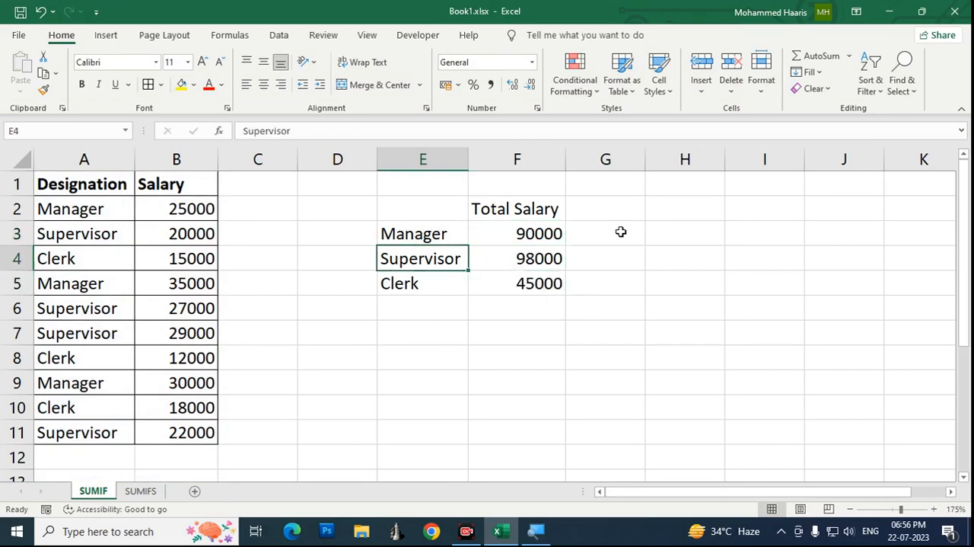
key(Right)
key(Left)
key(Right)
key(Down)
key(Left)
key(Right)
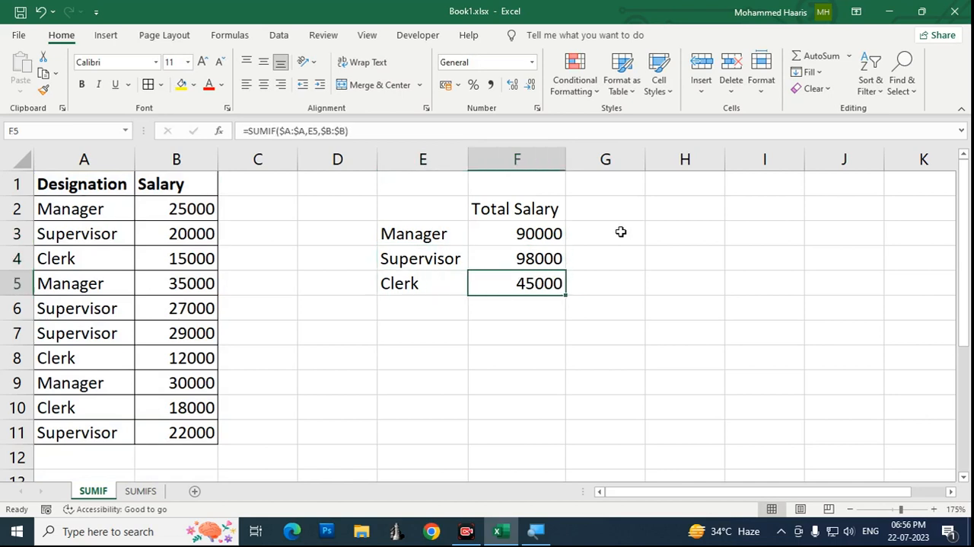
key(Up)
key(Up)
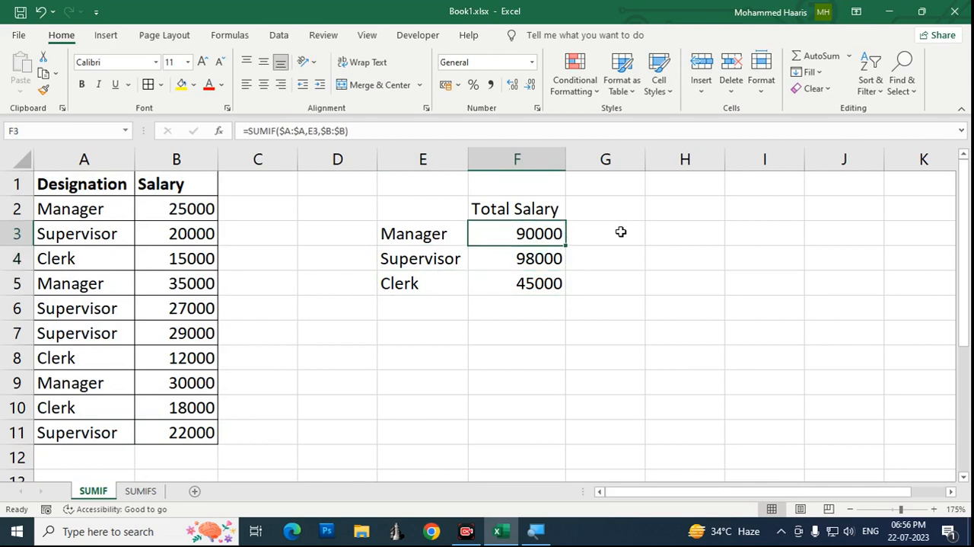
Step: Inspect the SUMIF formulas in F3, F4 and F5 to compare their absolute ranges and criteria references
key(F2)
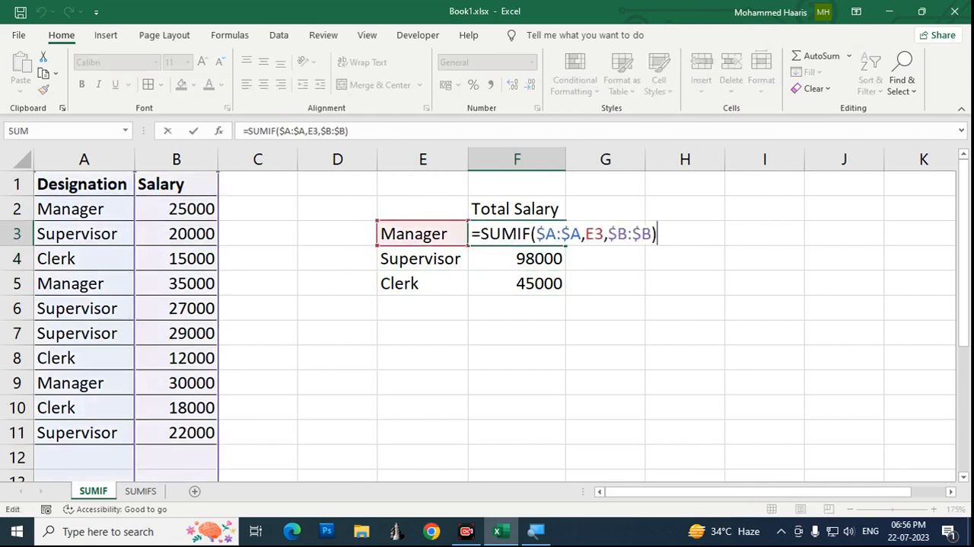
key(Left)
key(Left)
key(Left)
key(Left)
key(Left)
key(Left)
key(Left)
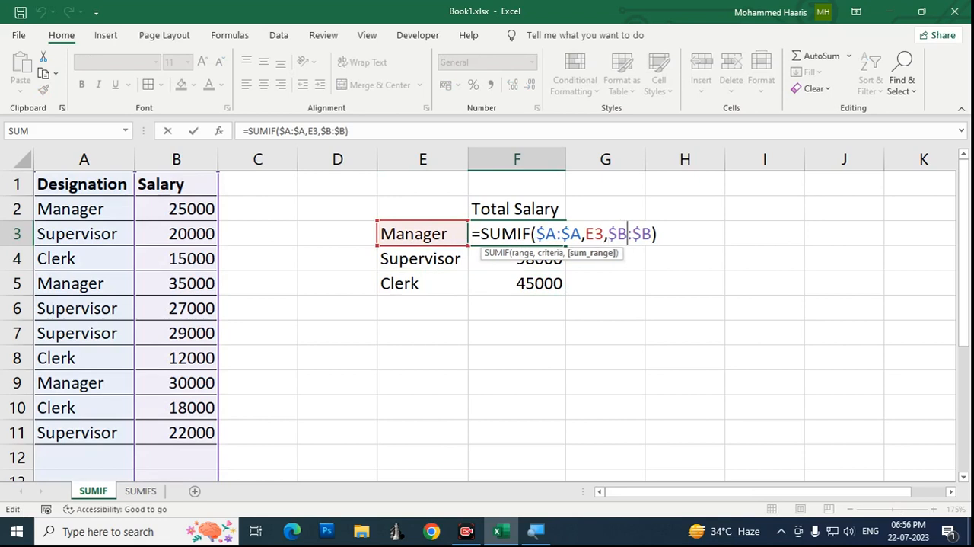
key(Return)
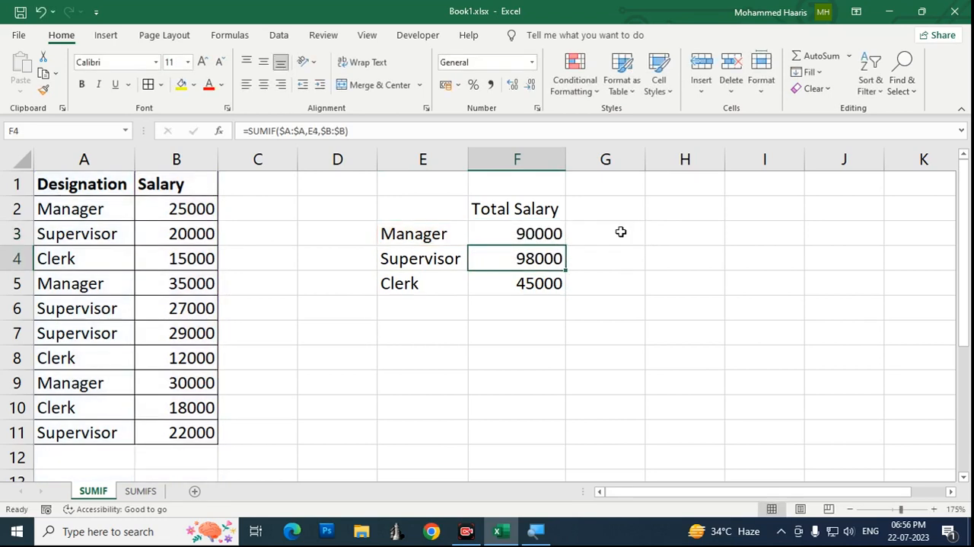
key(Left)
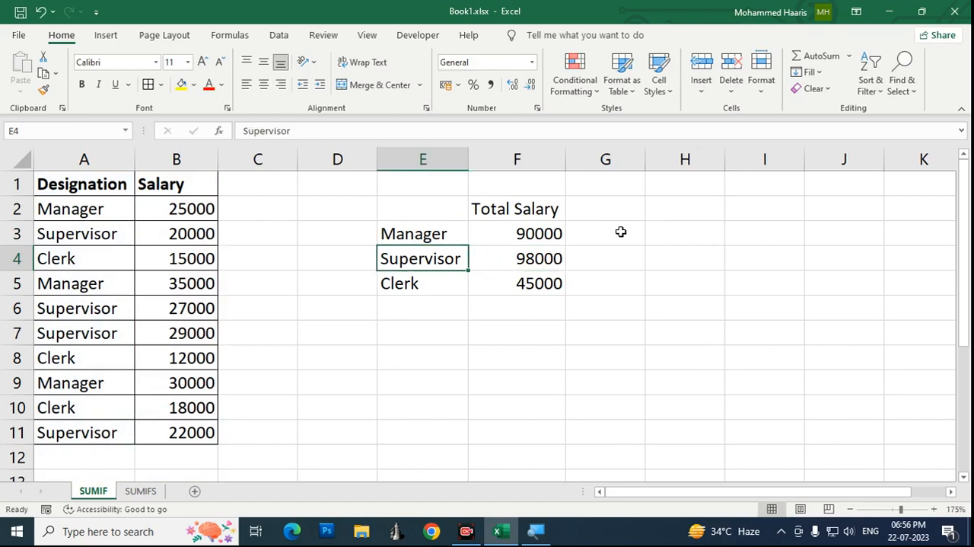
key(Right)
key(F2)
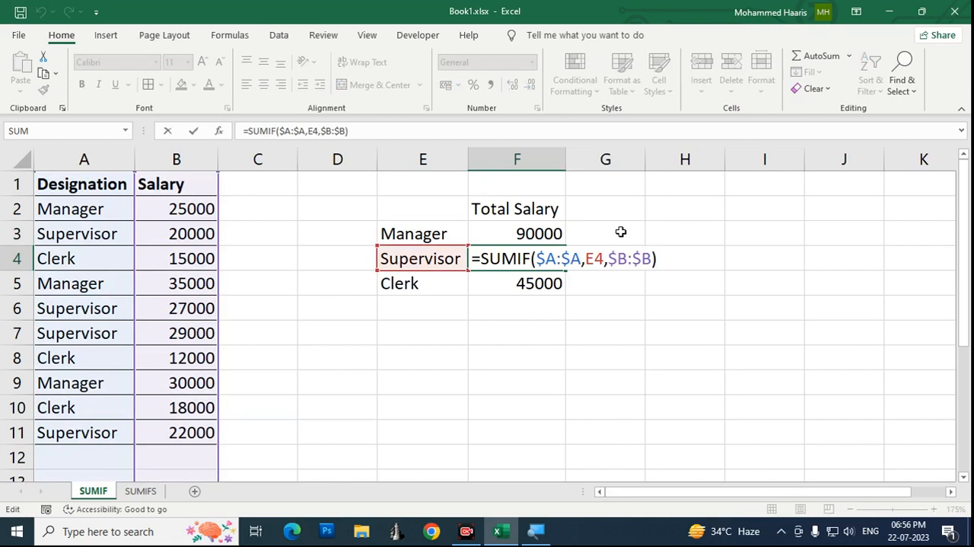
key(Return)
key(F2)
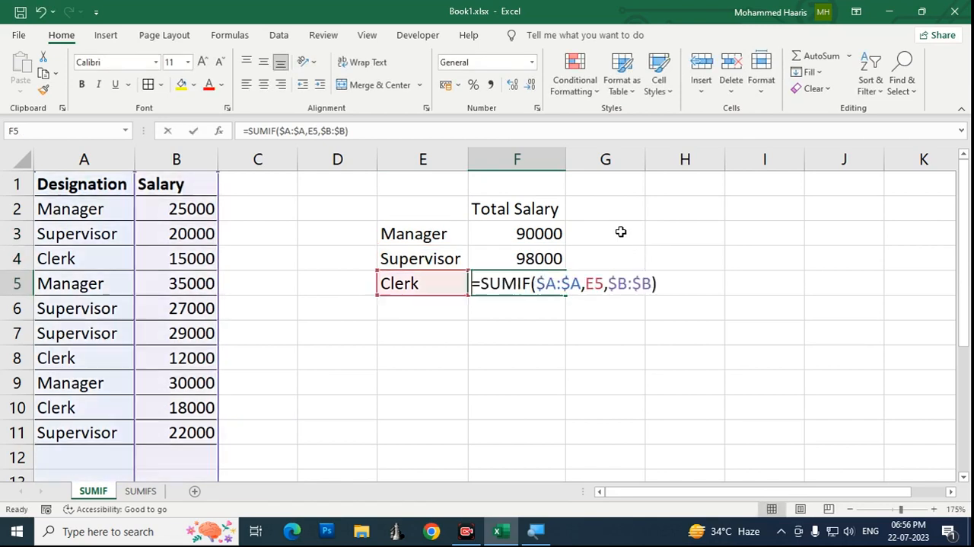
key(Return)
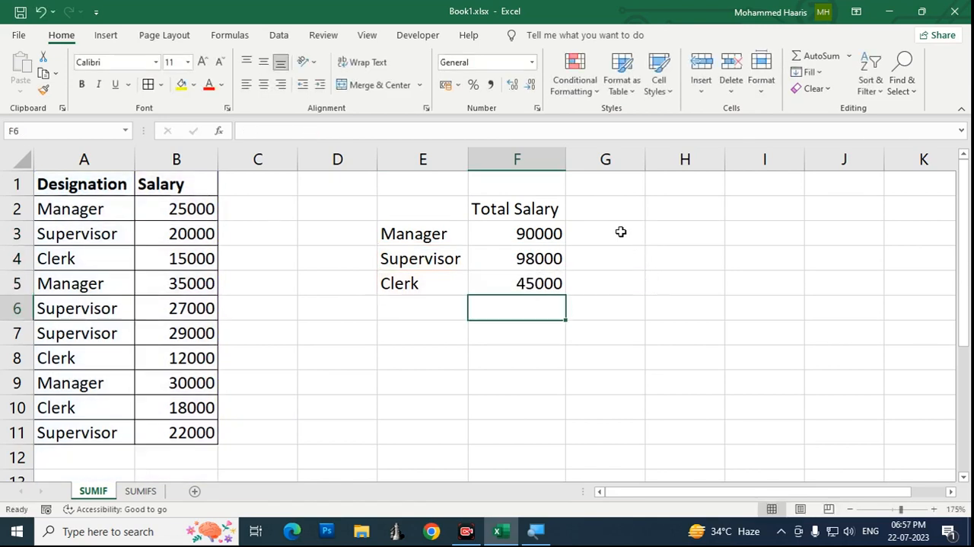
Step: Compare each designation label in E3 to E5 with its Total Salary cell in column F
key(Up)
key(Up)
key(Up)
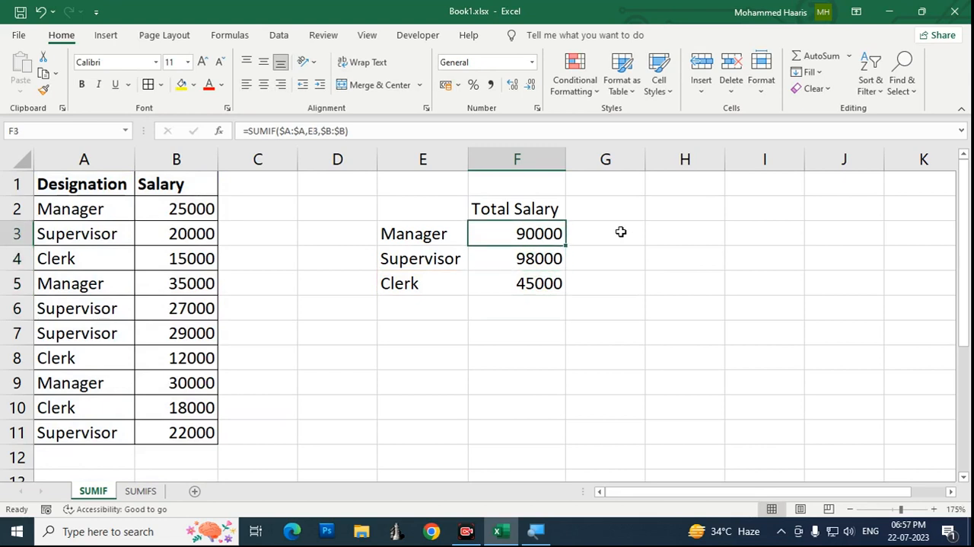
key(Left)
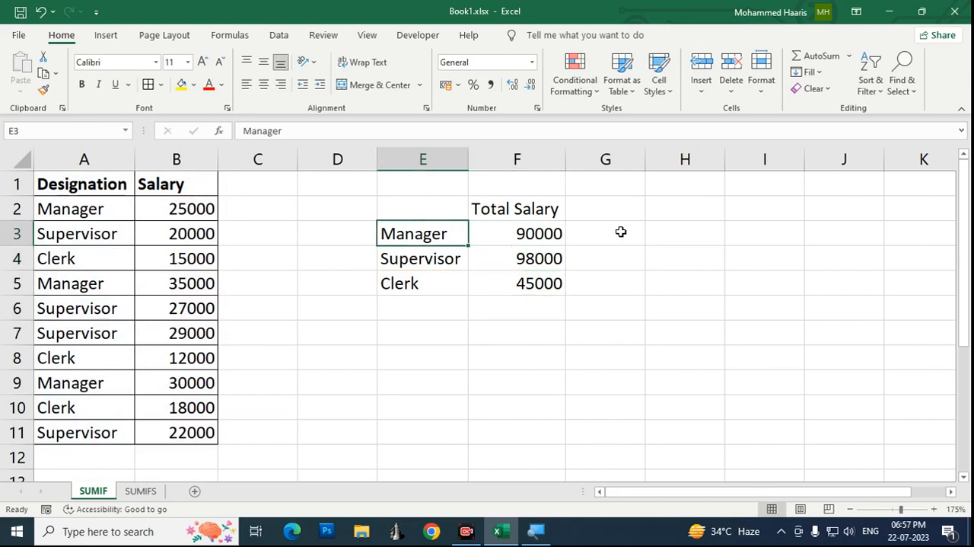
key(Right)
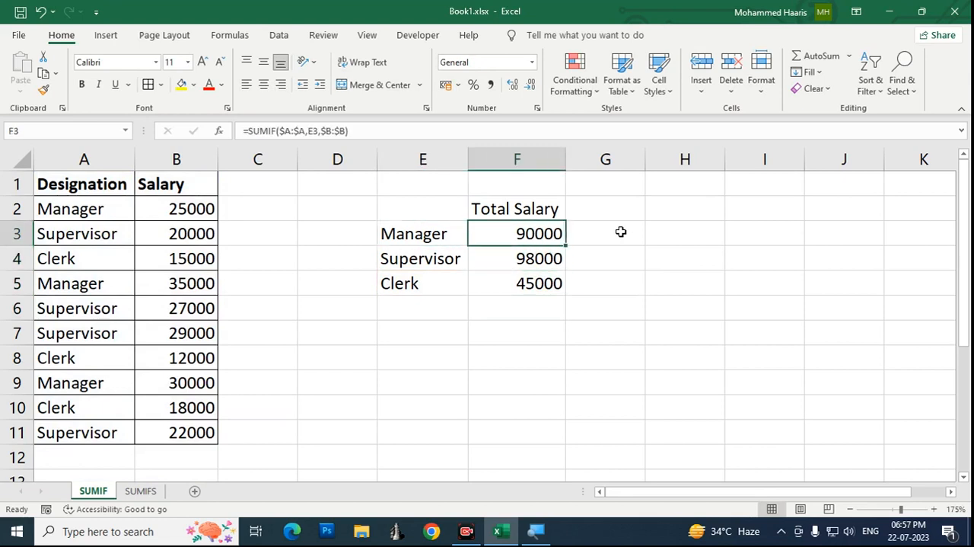
key(Left)
key(Right)
key(Left)
key(Down)
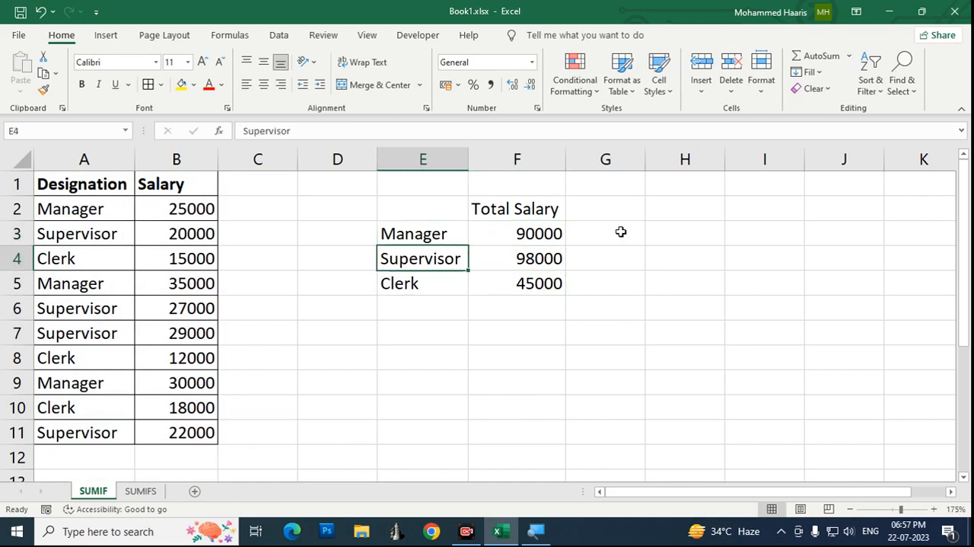
key(Right)
key(Left)
key(Down)
key(Right)
key(Up)
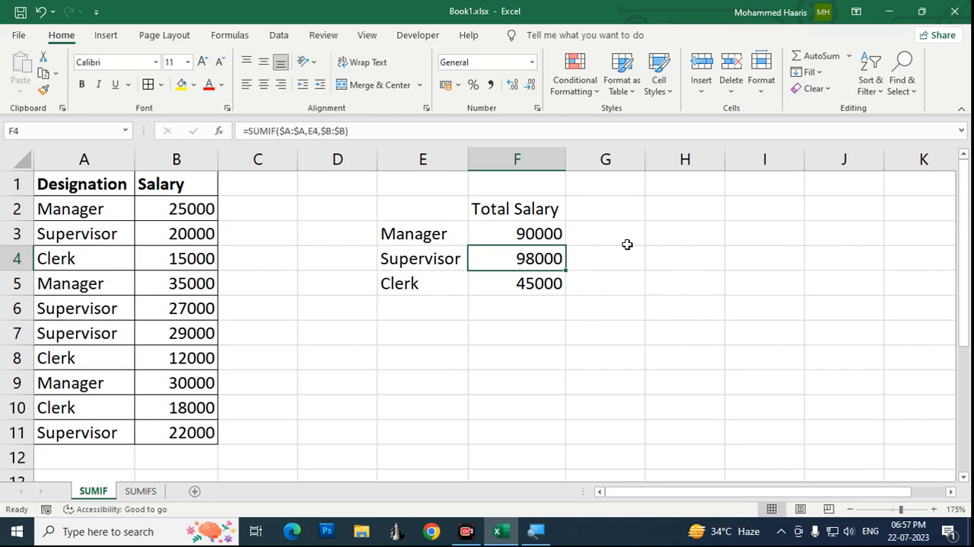
click(467, 531)
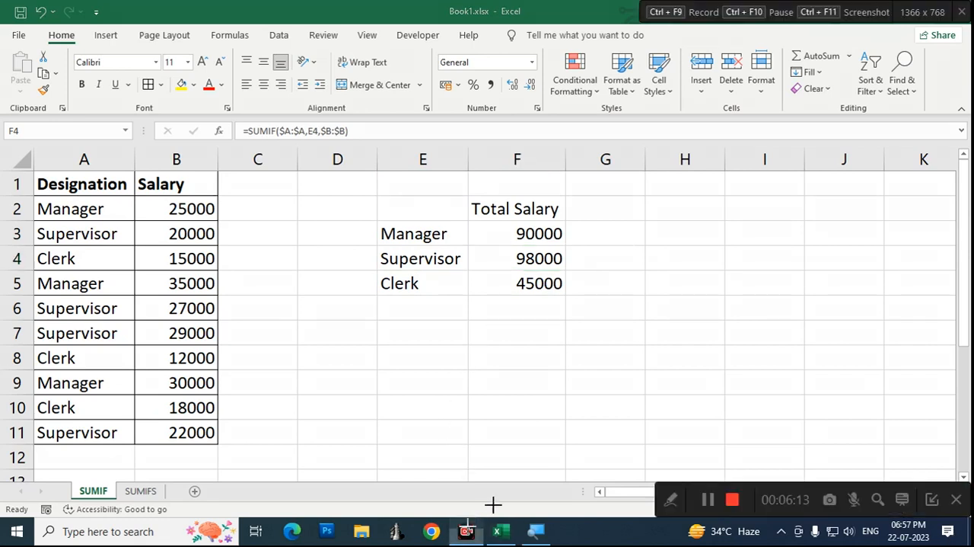
click(708, 500)
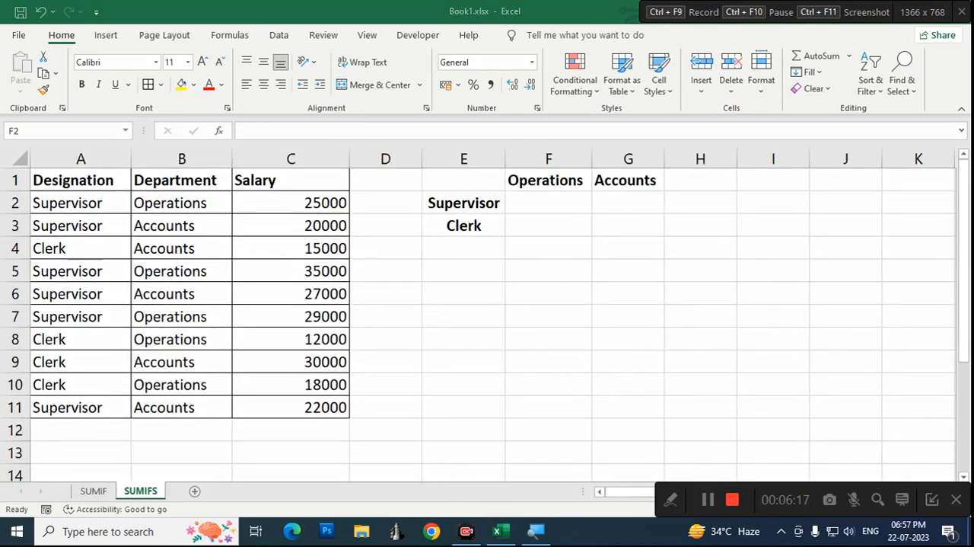
click(933, 502)
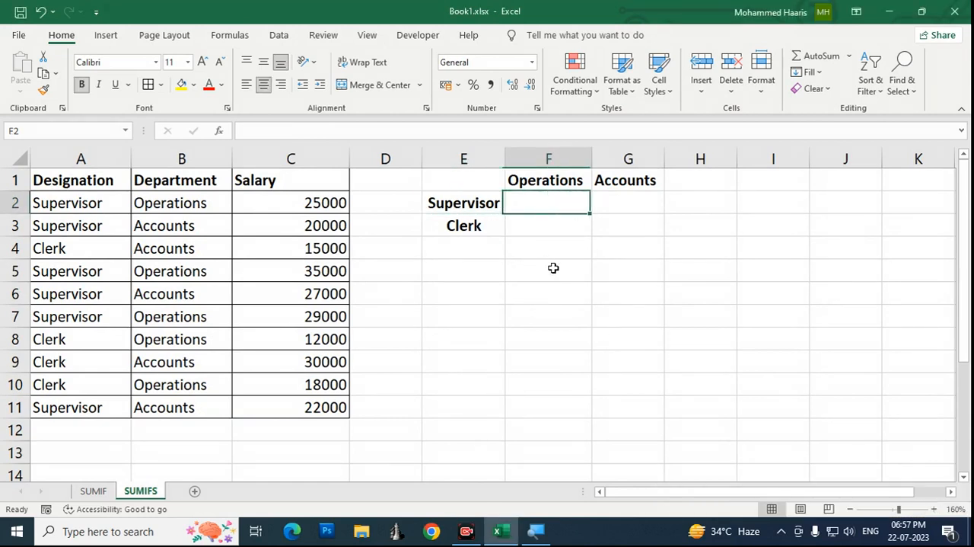
Step: Examine the Designation column of the SUMIFS sheet, from its header through the Supervisor and Clerk entries
key(Left)
key(Left)
key(Left)
key(Left)
key(Left)
key(Up)
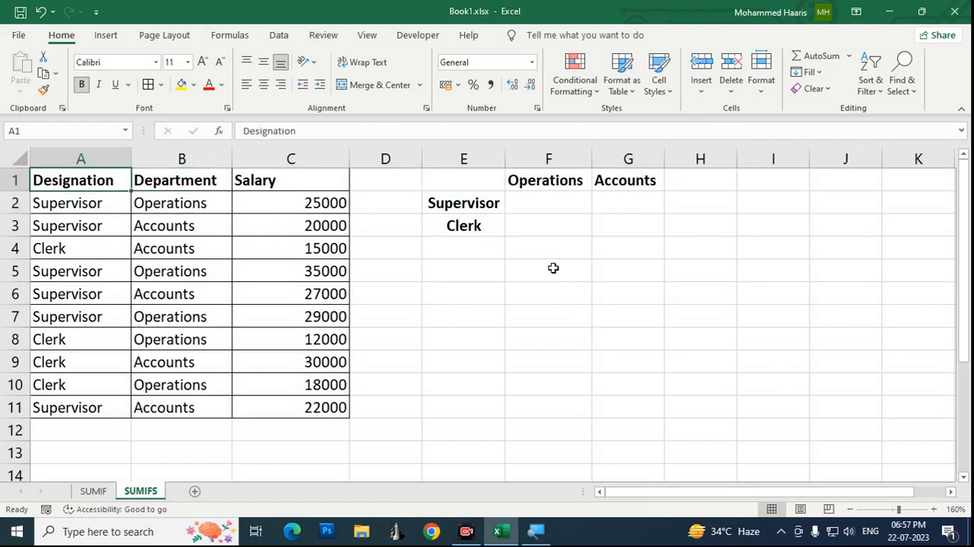
key(Down)
key(Up)
key(Down)
key(Down)
key(Up)
key(Down)
key(Down)
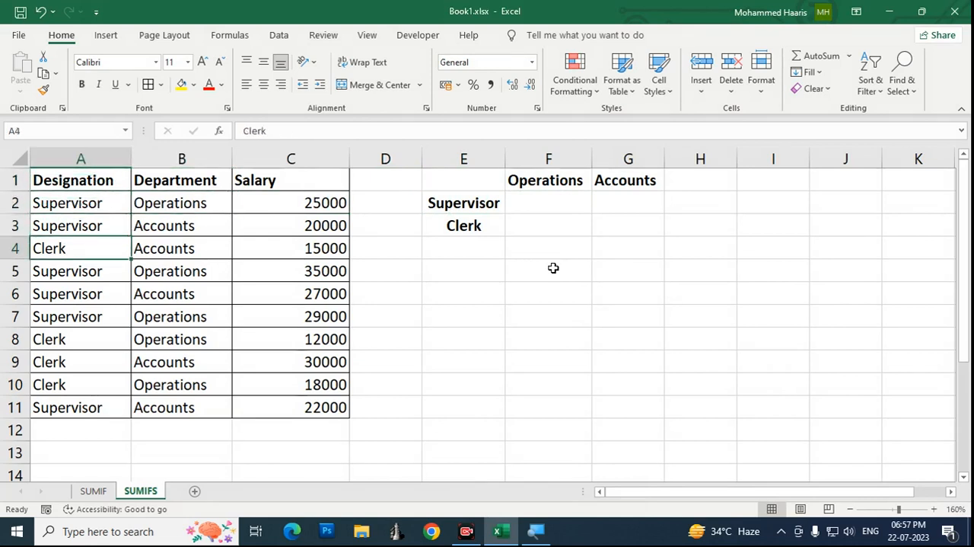
Step: Examine the Department column of the SUMIFS sheet, going through its Operations and Accounts entries down to row 7
key(Right)
key(Up)
key(Up)
key(Up)
key(Down)
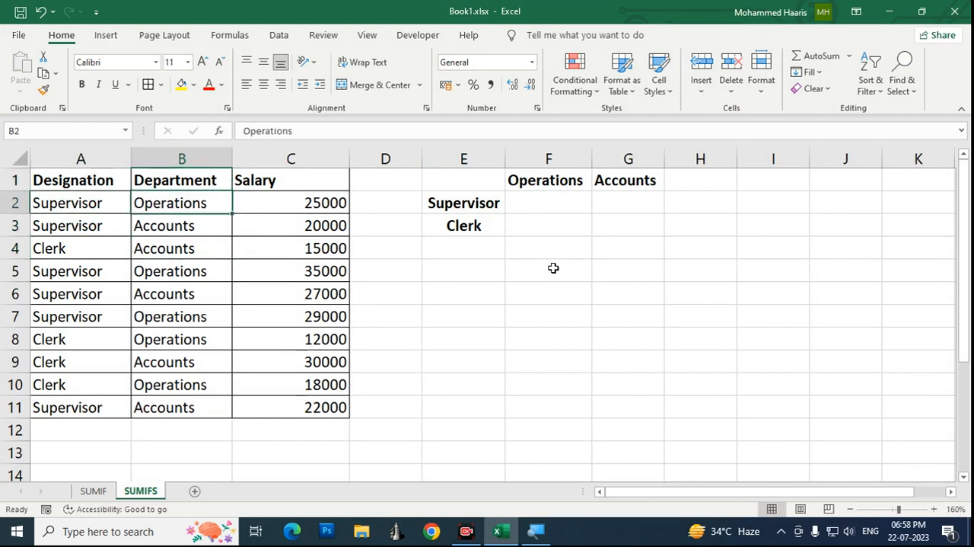
key(Down)
key(Down)
key(Down)
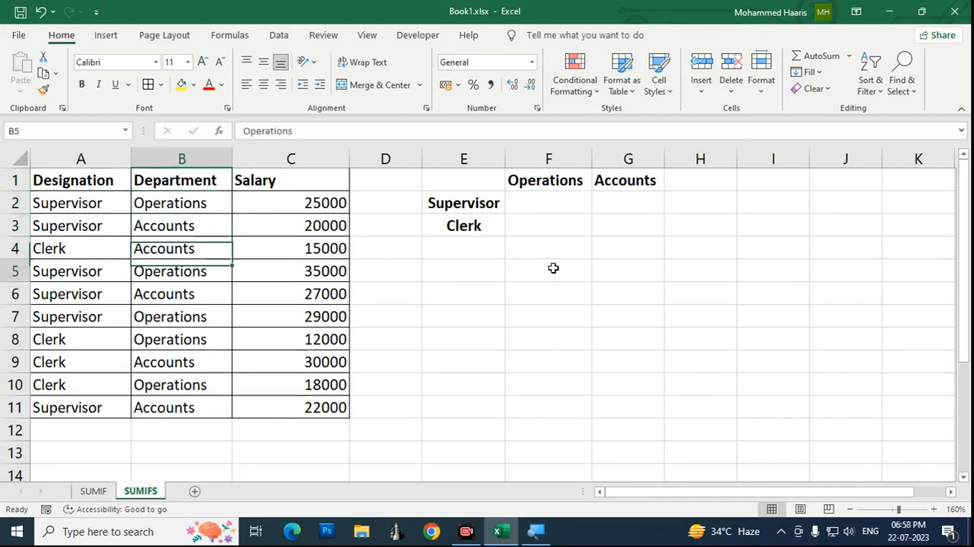
key(Up)
key(Down)
key(Down)
key(Down)
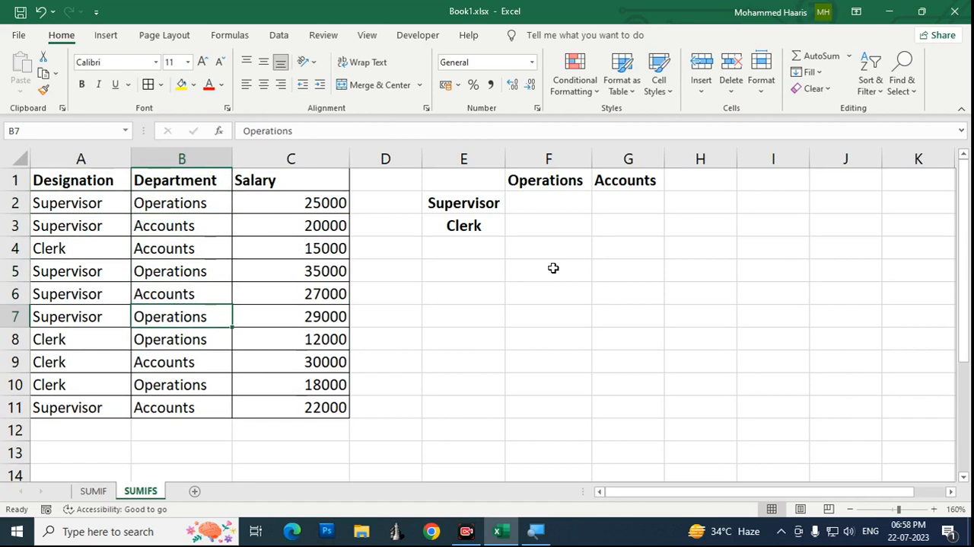
Step: Examine the Salary column upward to its first entry in C2
key(Right)
key(Right)
key(Up)
key(Up)
key(Up)
key(Up)
key(Up)
key(Left)
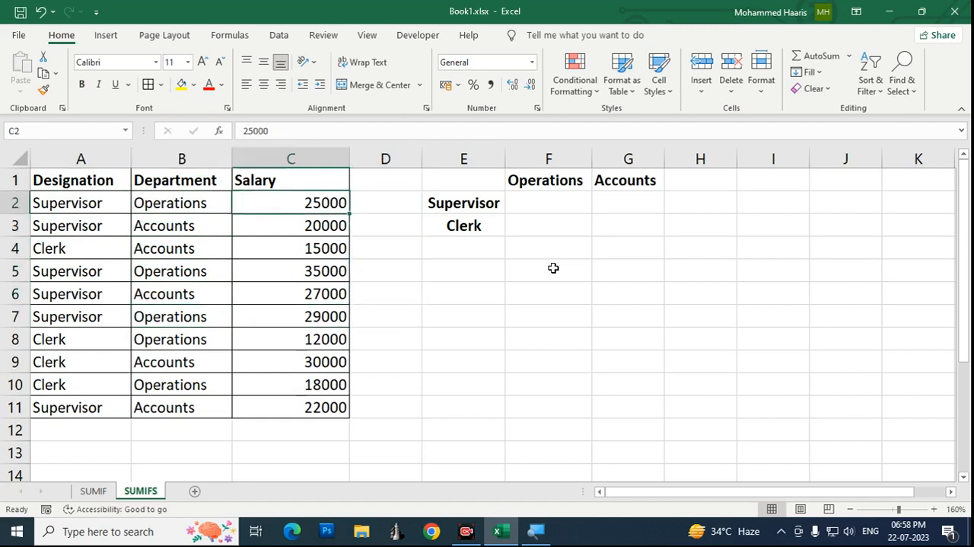
Step: Review the summary grid cells F2 to G3, matching Supervisor and Clerk with the Operations and Accounts headings
key(Right)
key(Right)
key(Right)
key(Left)
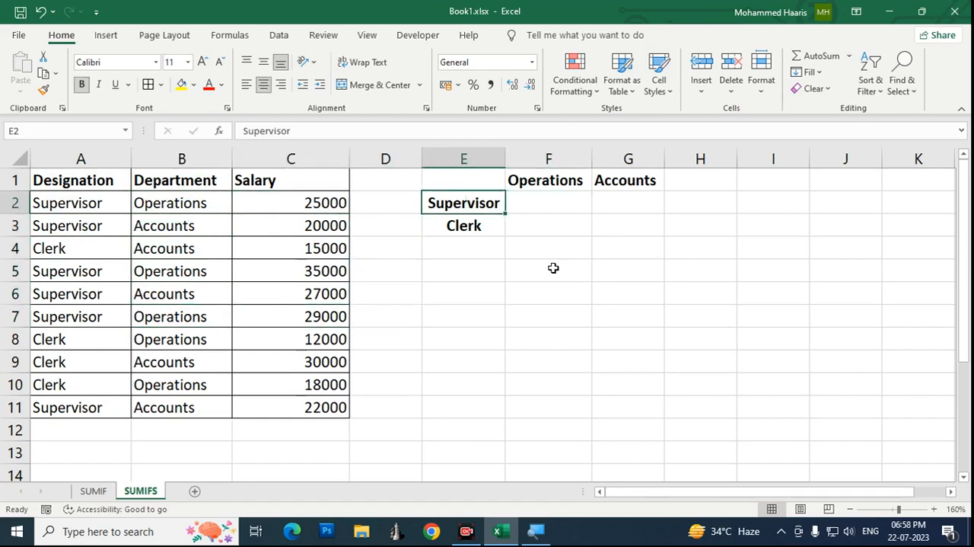
key(Right)
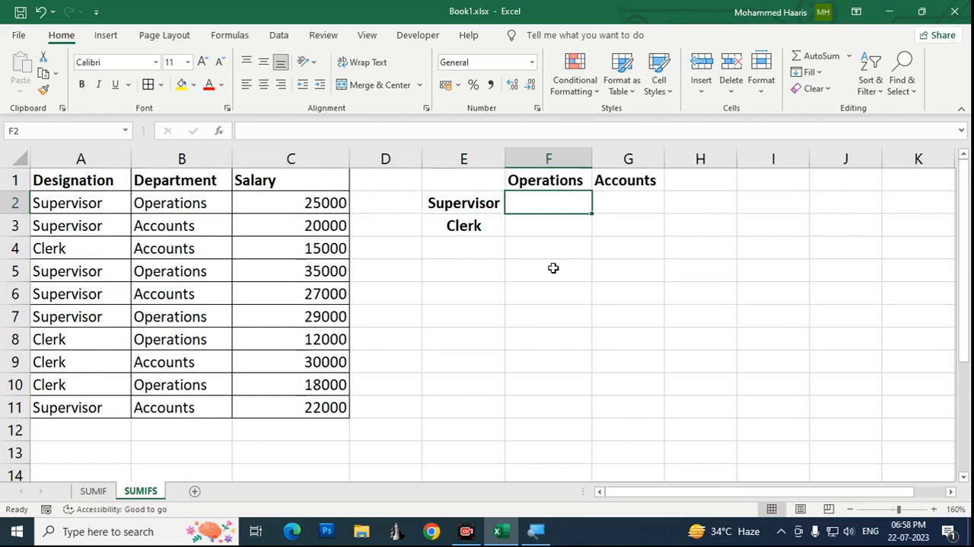
key(Down)
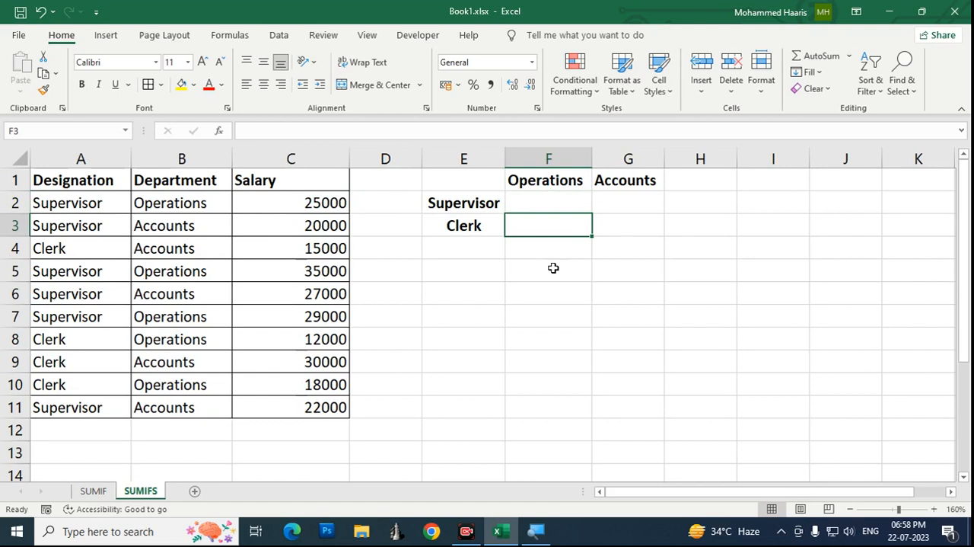
key(Right)
key(Up)
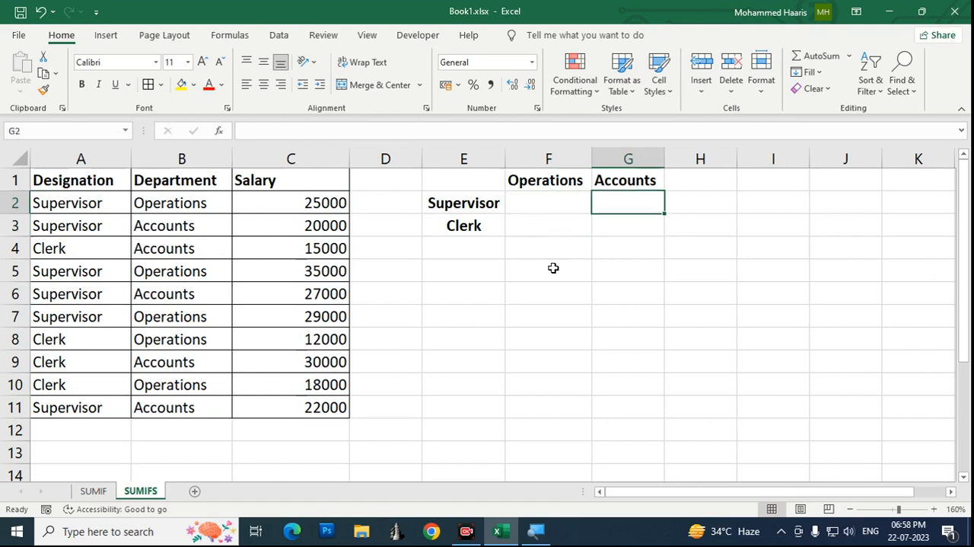
key(Down)
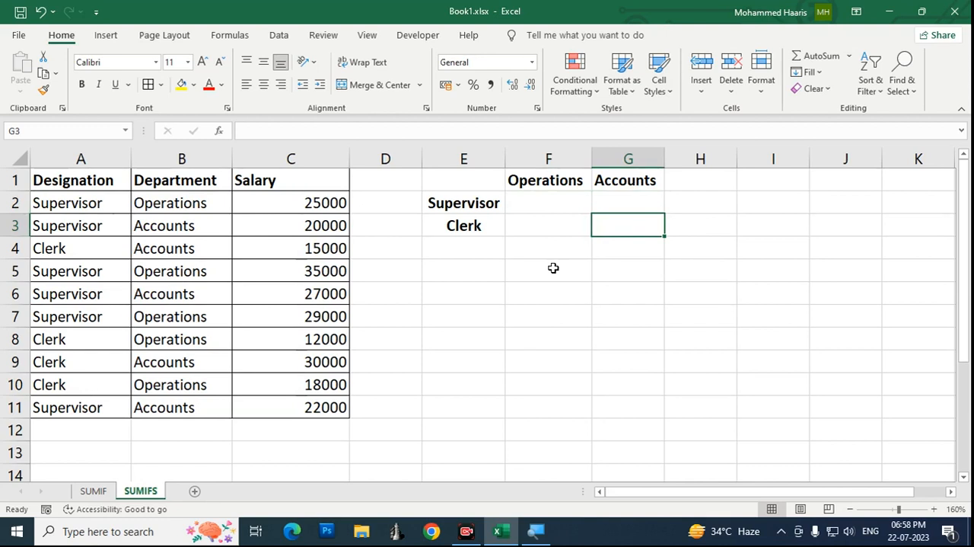
key(Left)
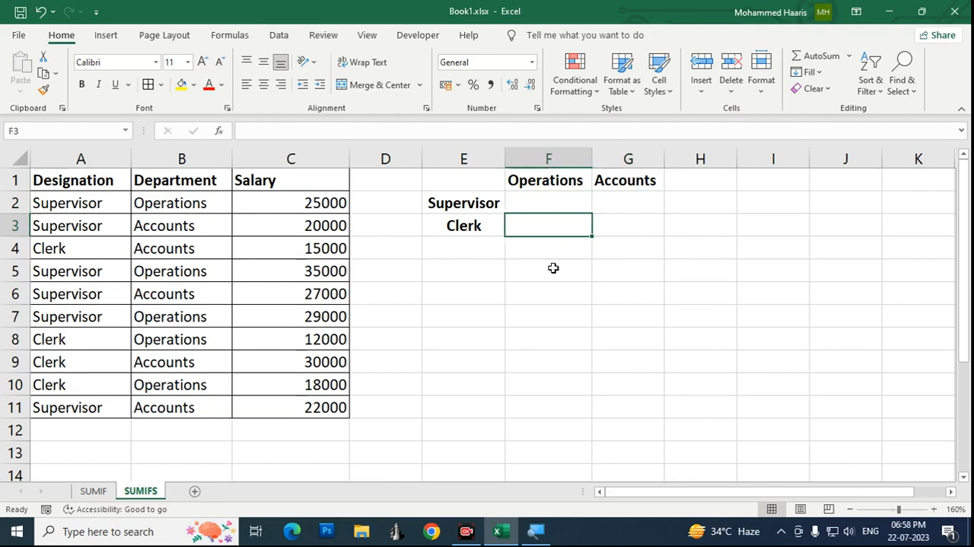
key(Up)
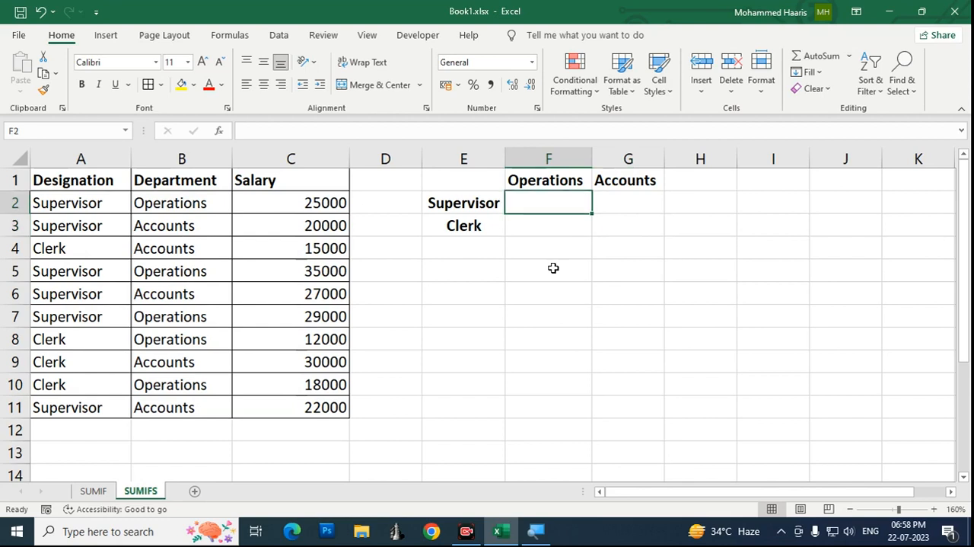
Step: Check the Supervisor label in E2 and the Operations heading in F1 as the two conditions for cell F2
key(Left)
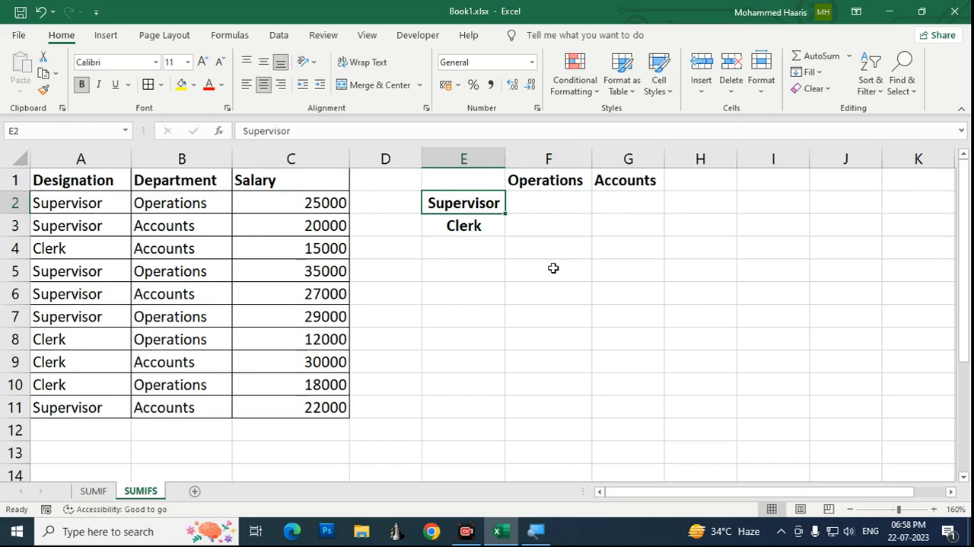
key(Right)
key(Up)
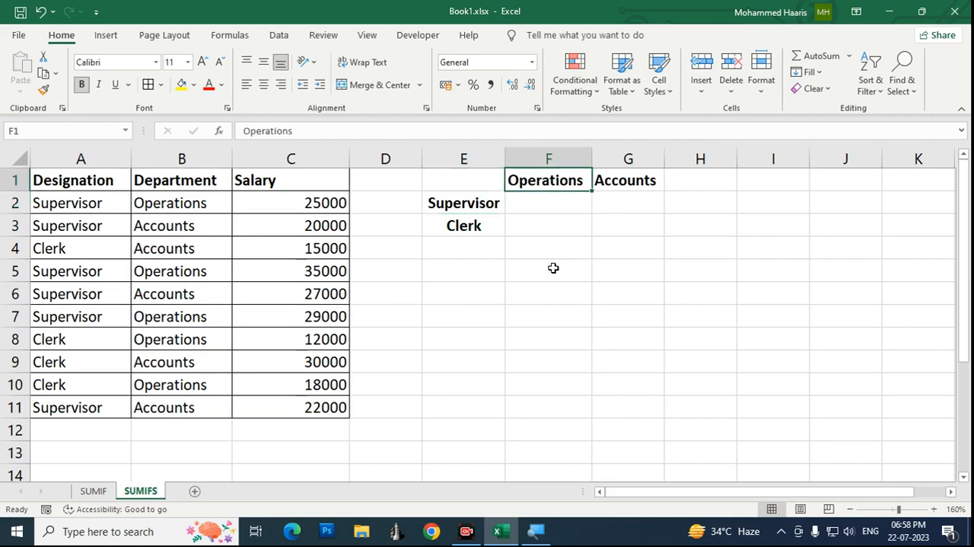
key(Down)
key(Up)
key(Down)
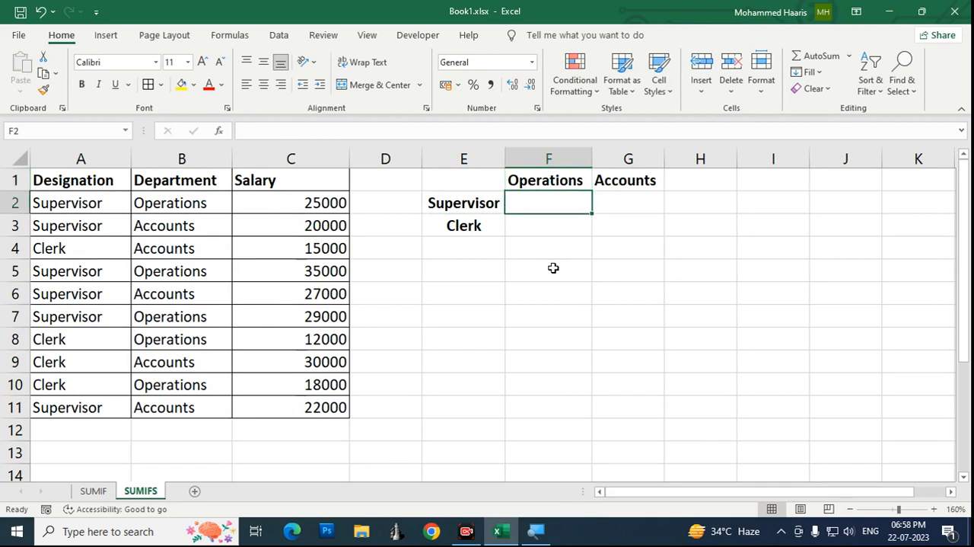
Step: Start a SUMIFS formula in F2 with the Salary column as the absolute sum range $C:$C
text(=)
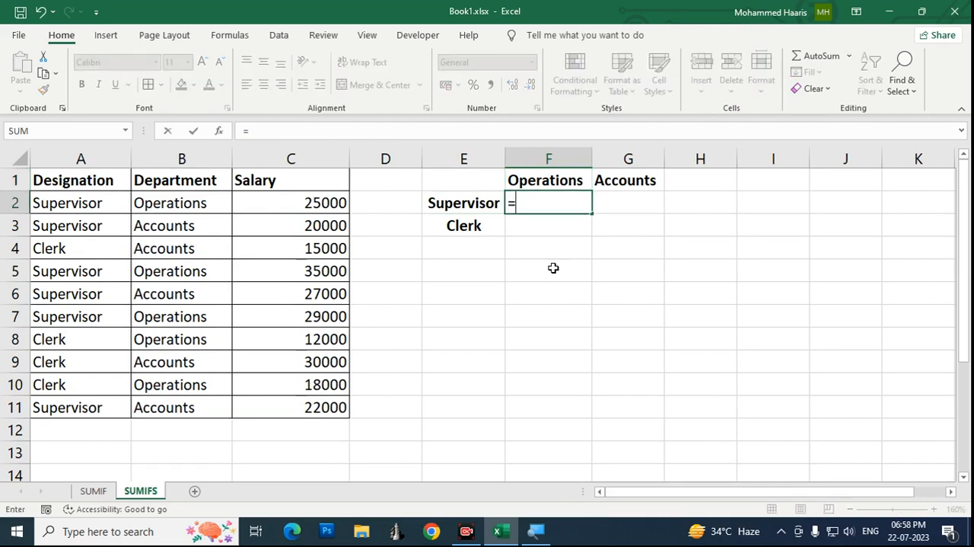
text(SUMIF)
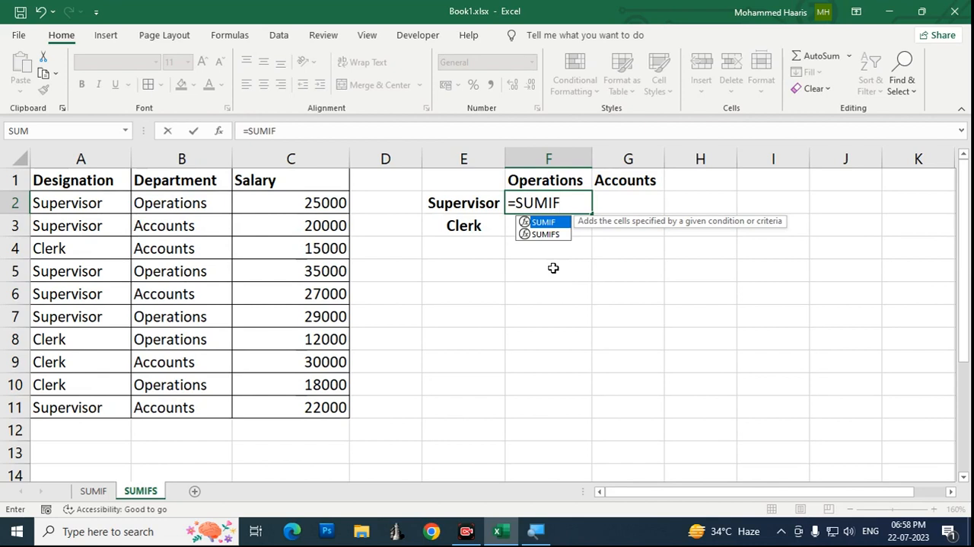
key(Down)
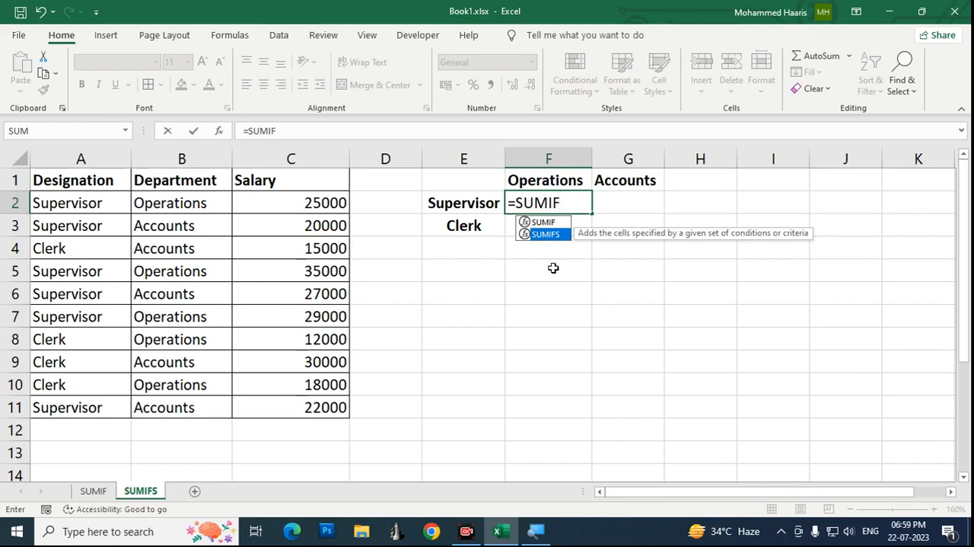
key(Tab)
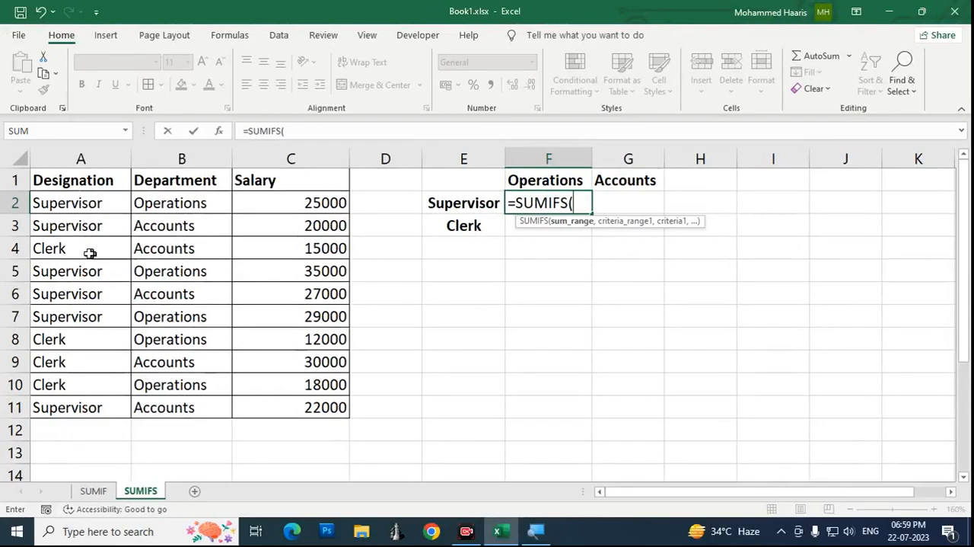
click(291, 158)
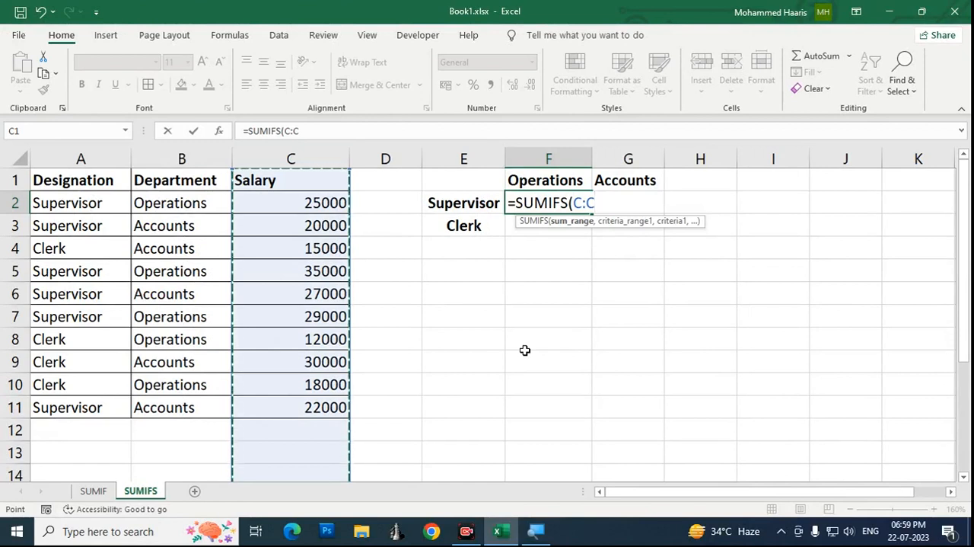
key(F4)
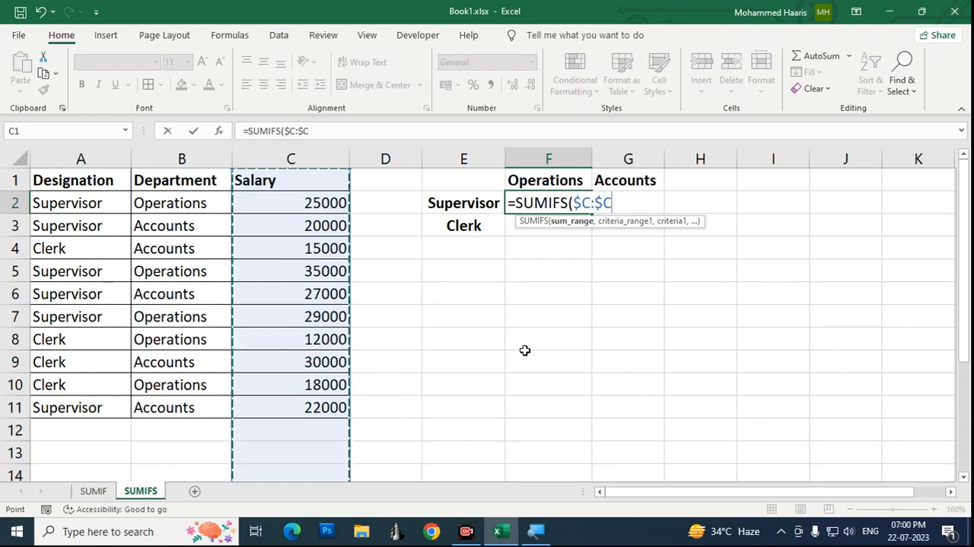
text(,)
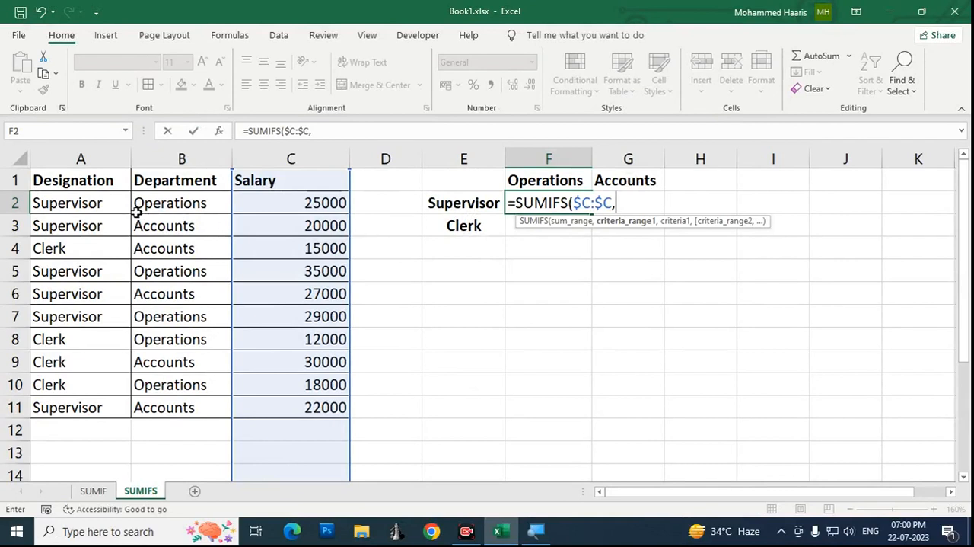
Step: Add the Designation column $A:$A as the first criteria range and the Supervisor label E2 as its criterion
click(102, 158)
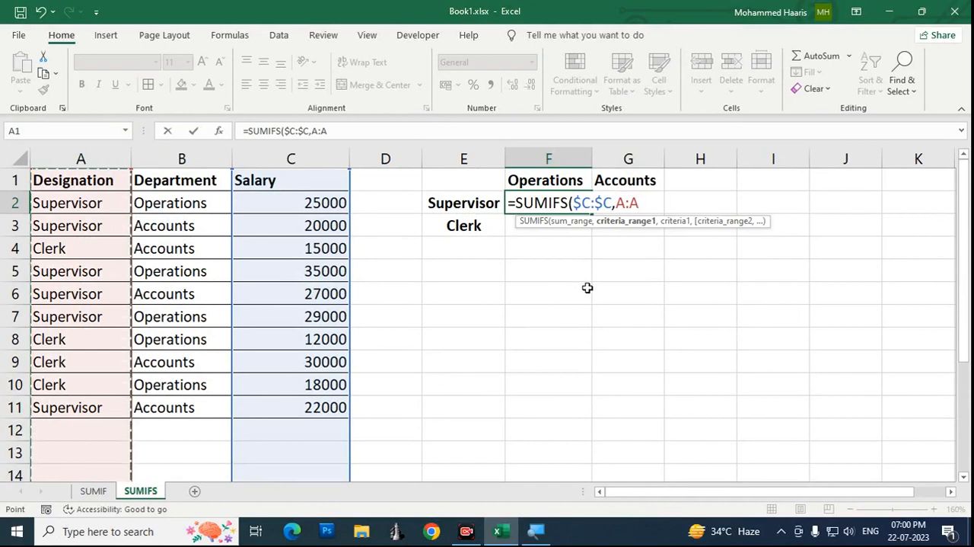
key(F4)
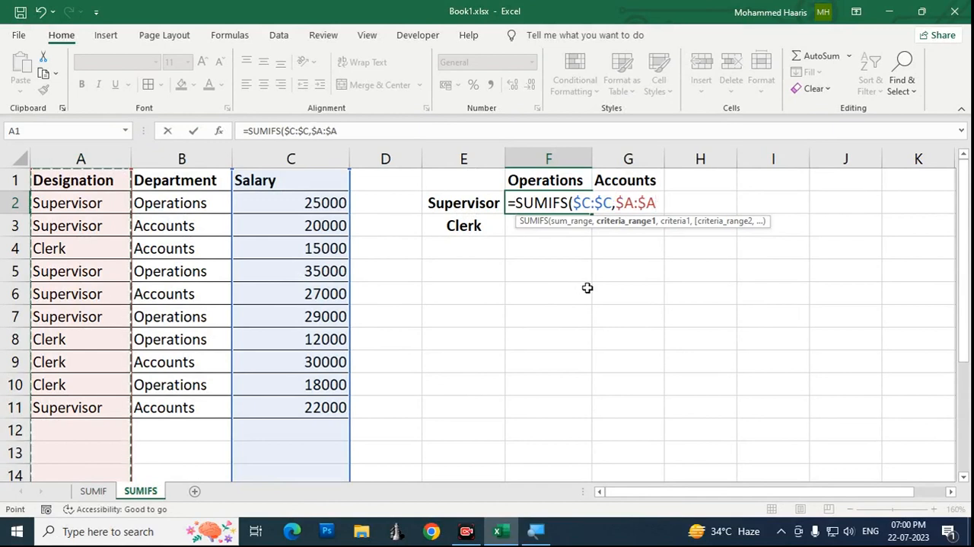
text(,)
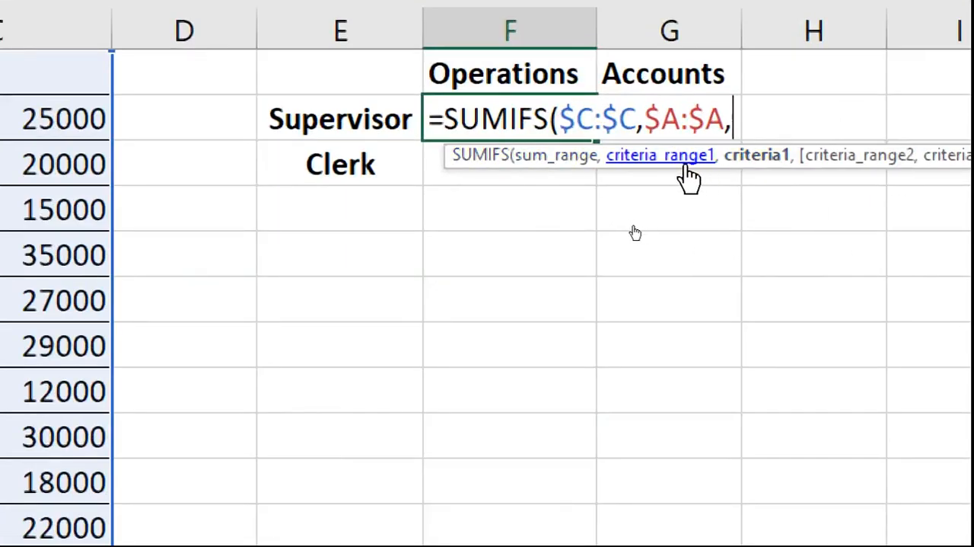
click(405, 109)
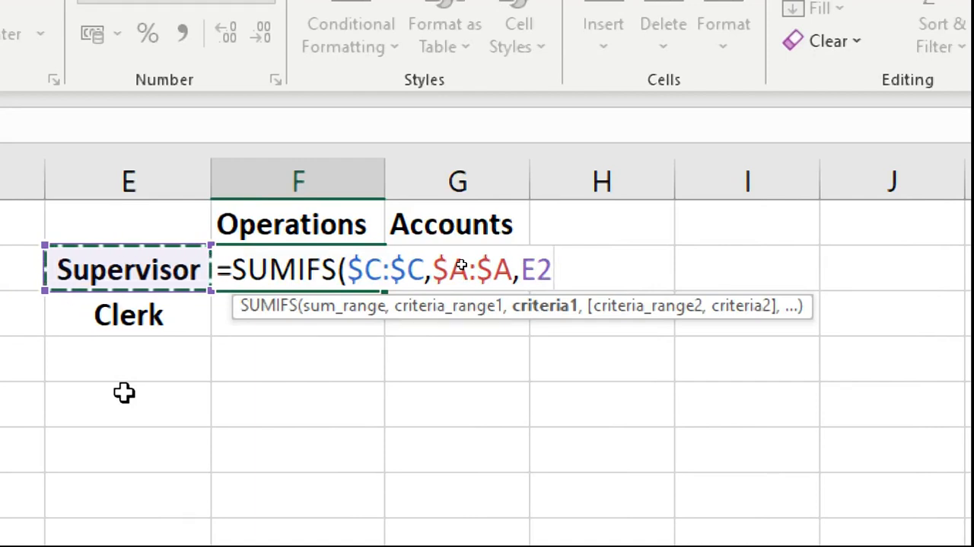
text(,)
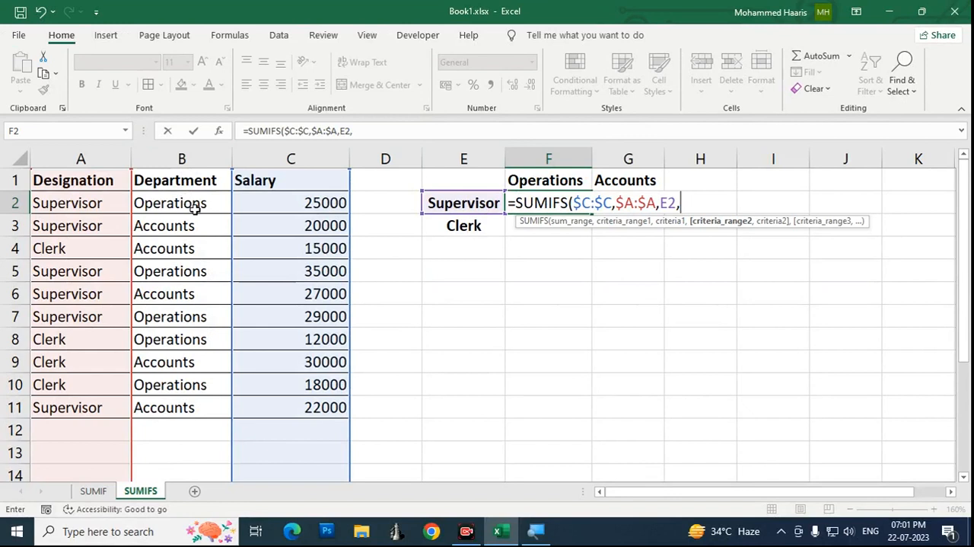
Step: Add the Department column $B:$B with the Operations heading F1 as the second condition, and complete the SUMIFS formula in F2
click(195, 158)
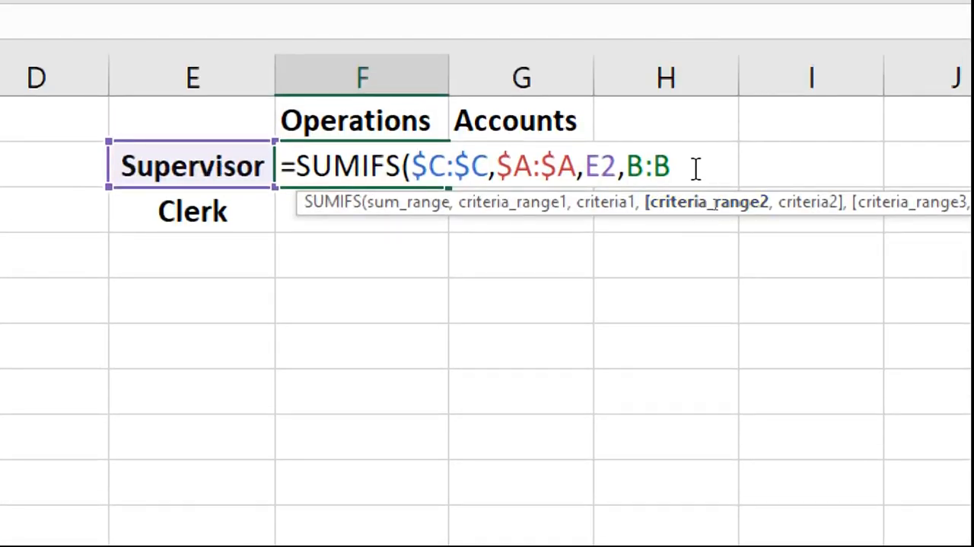
key(F4)
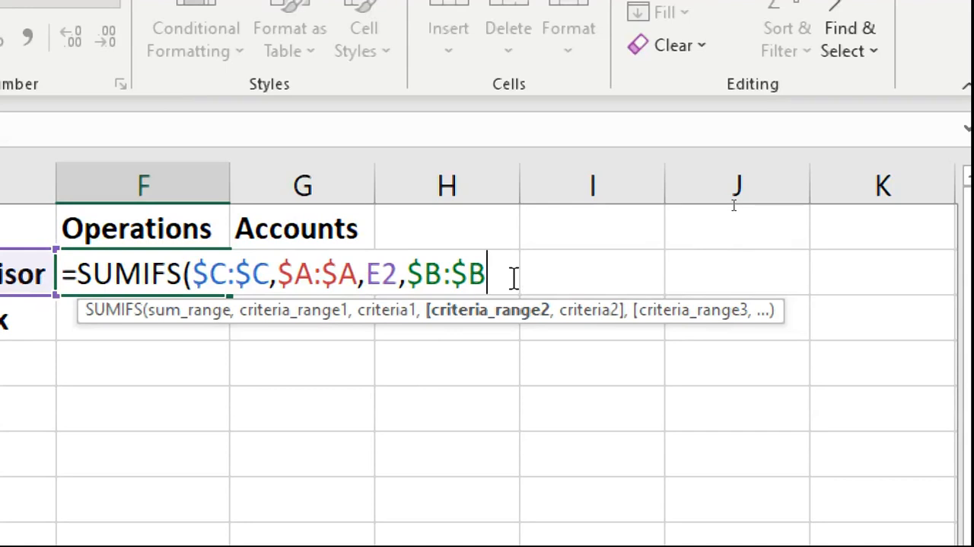
text(,)
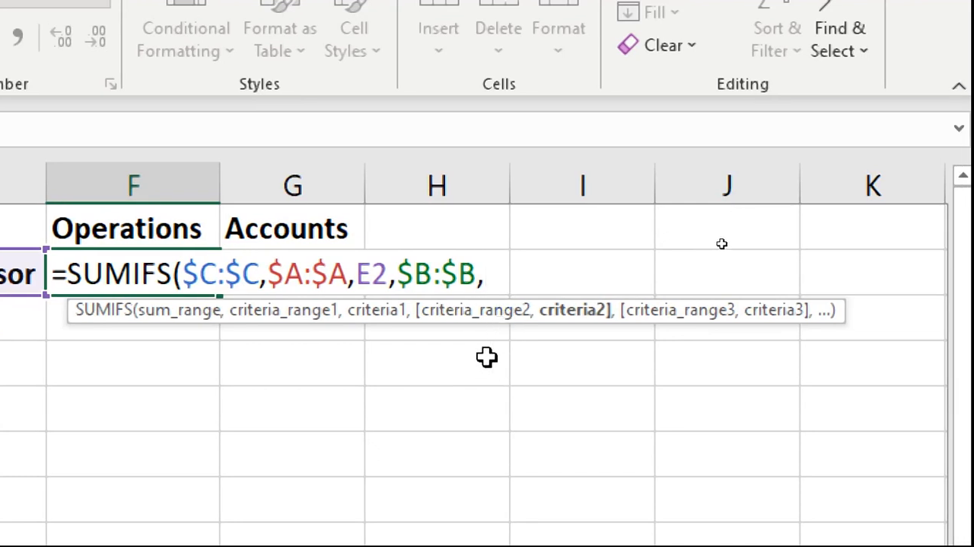
click(172, 227)
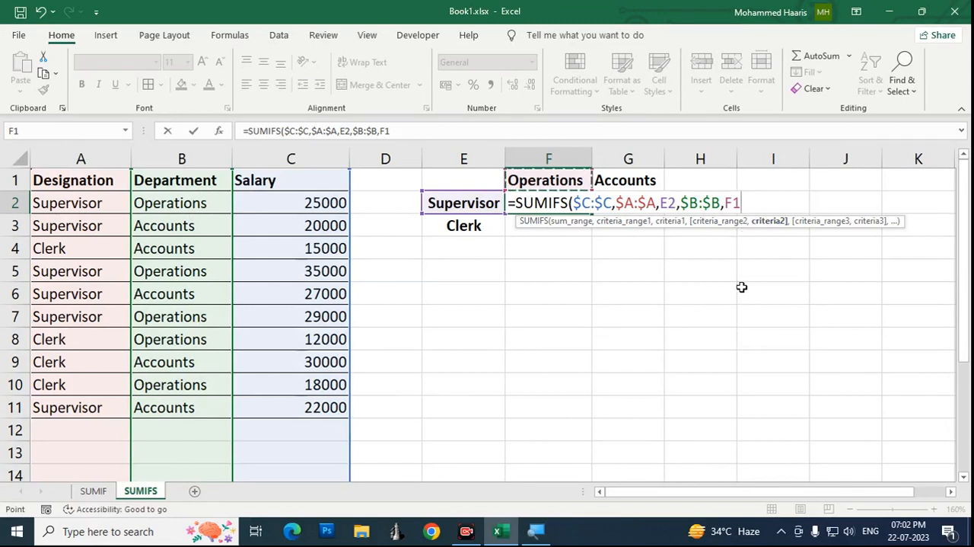
text())
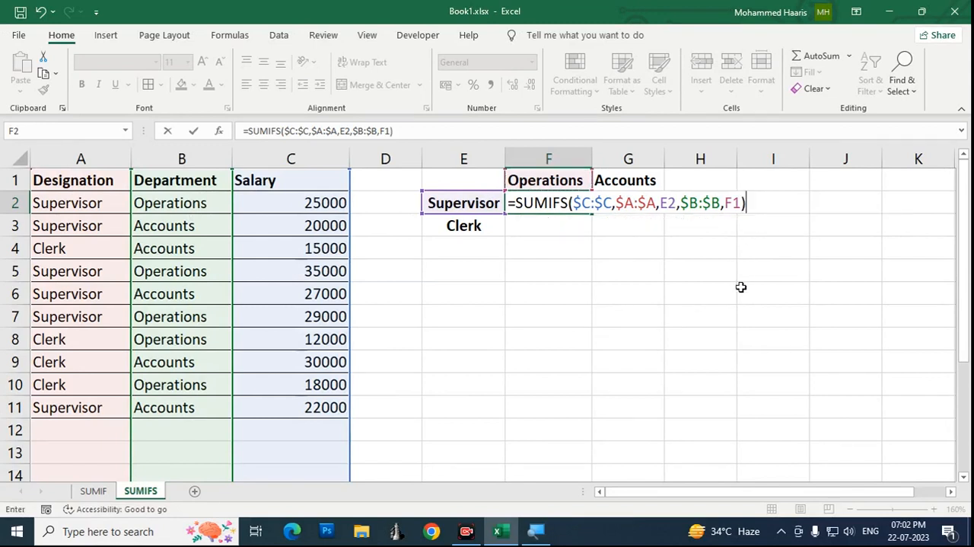
key(Return)
key(Up)
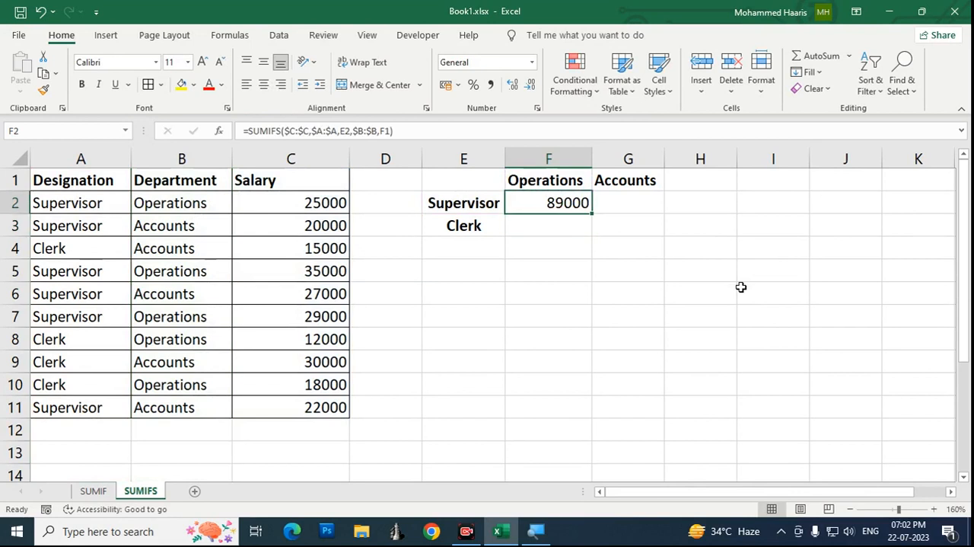
Step: Compare the SUMIFS total in F2 with its Supervisor label in E2 and Operations heading in F1
key(Left)
key(Right)
key(Left)
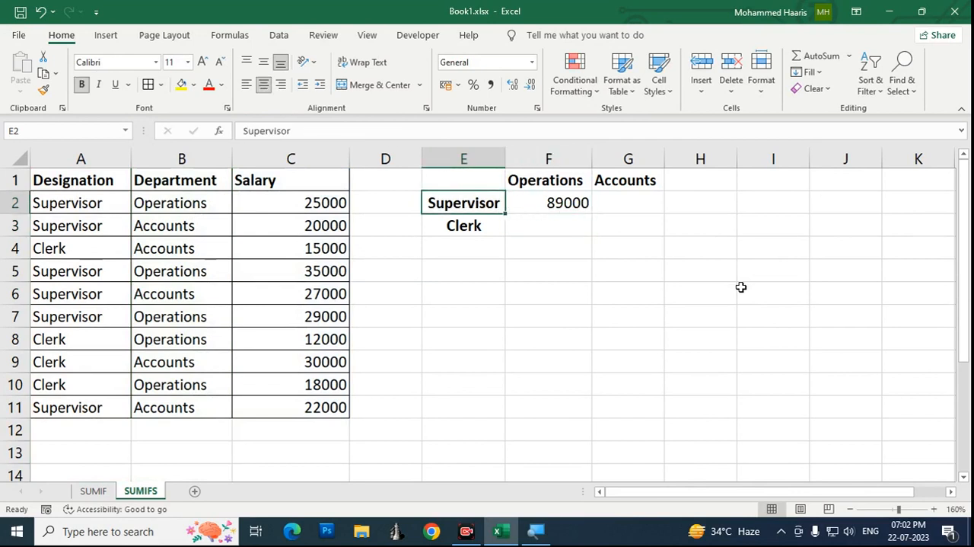
key(Right)
key(Left)
key(Right)
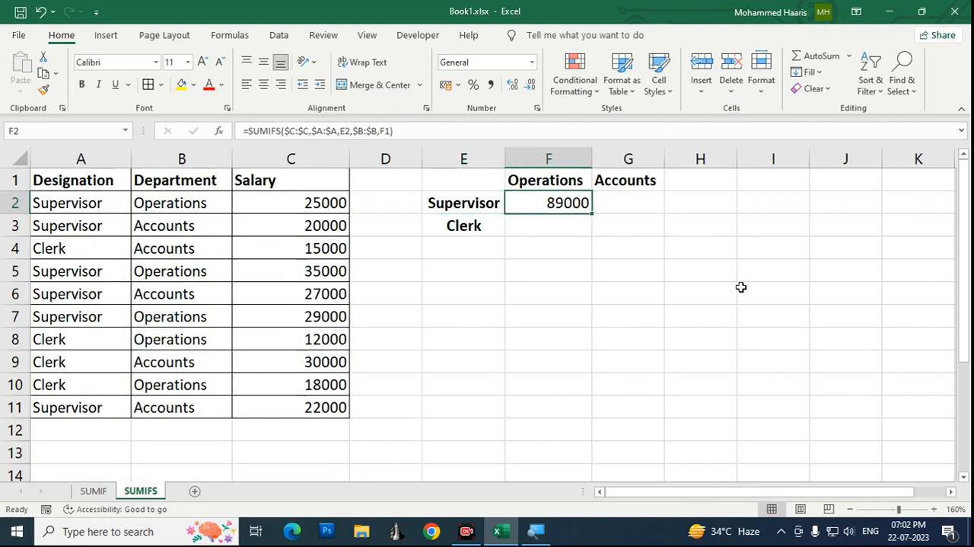
key(Up)
key(Down)
key(Left)
key(Right)
key(Up)
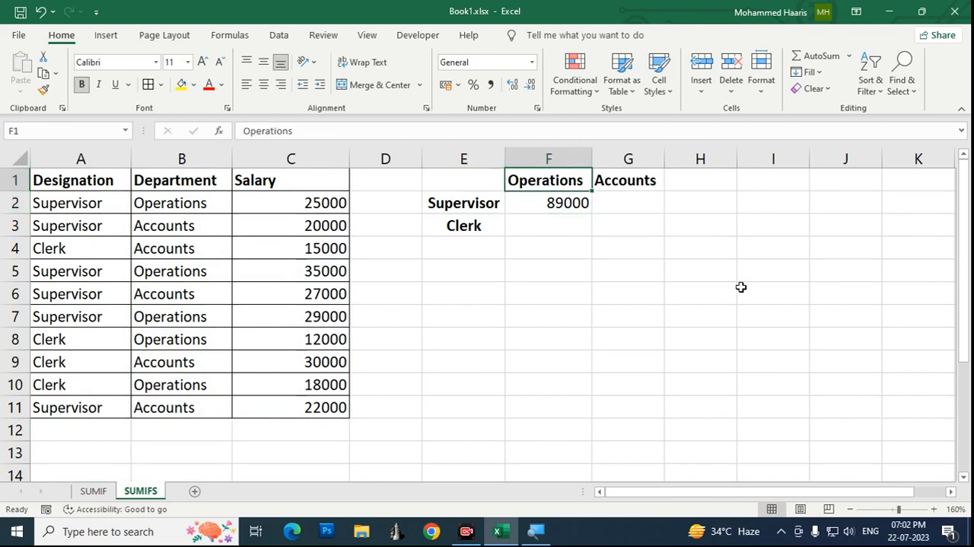
Step: Examine the F2 total alongside its Supervisor label E2 and the neighbouring Accounts cell G2
key(Down)
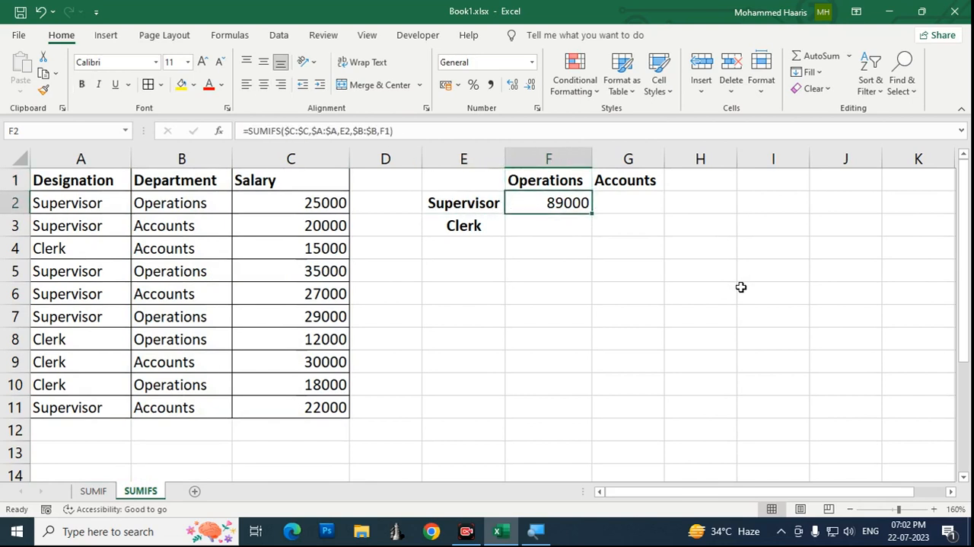
key(Left)
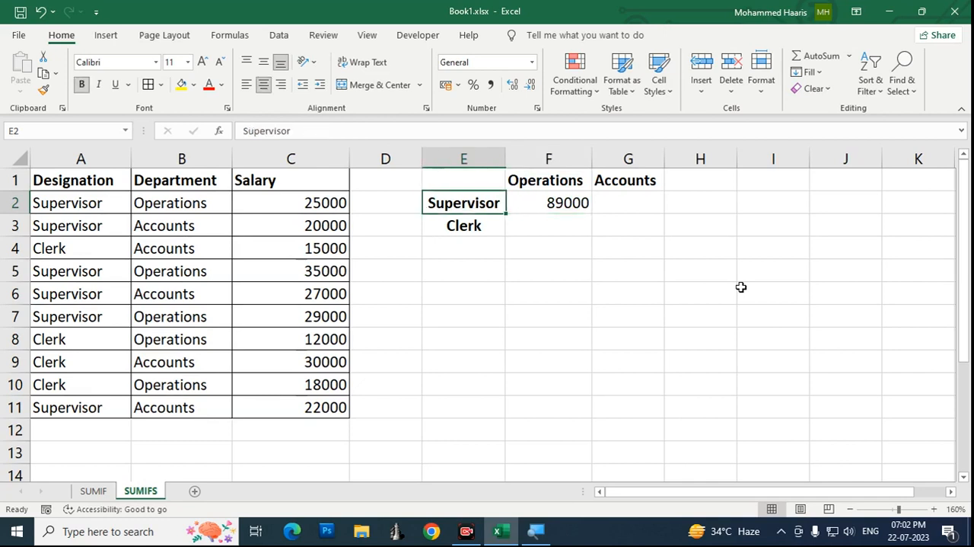
key(Right)
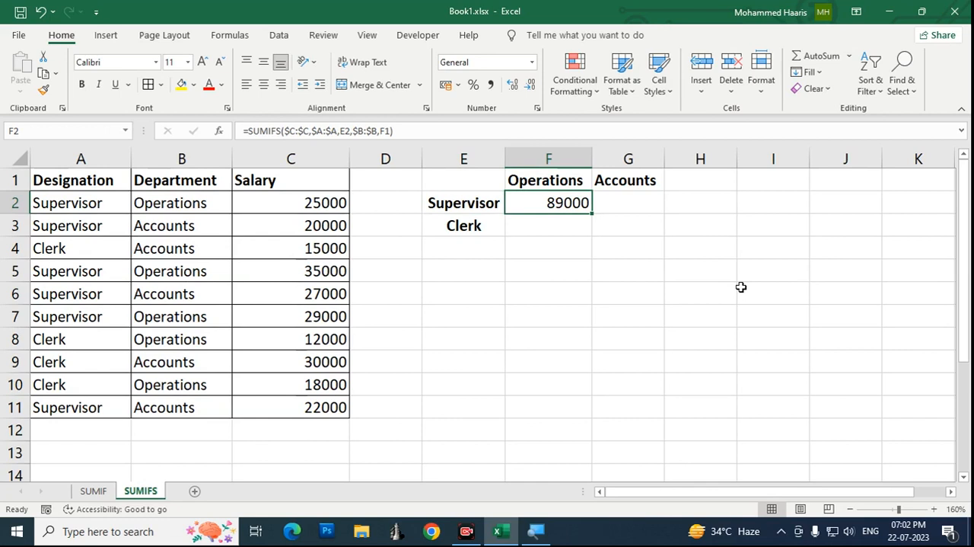
key(Right)
key(Left)
key(Right)
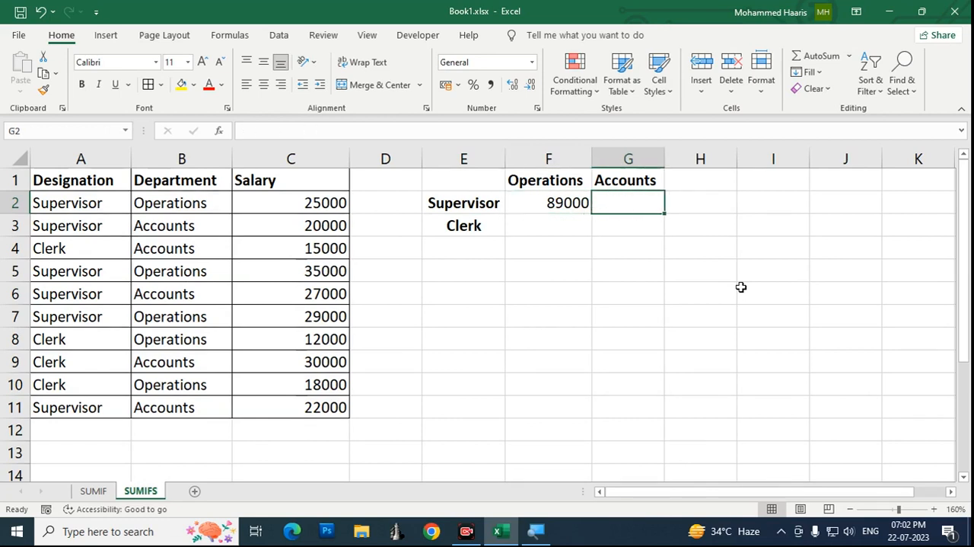
key(Left)
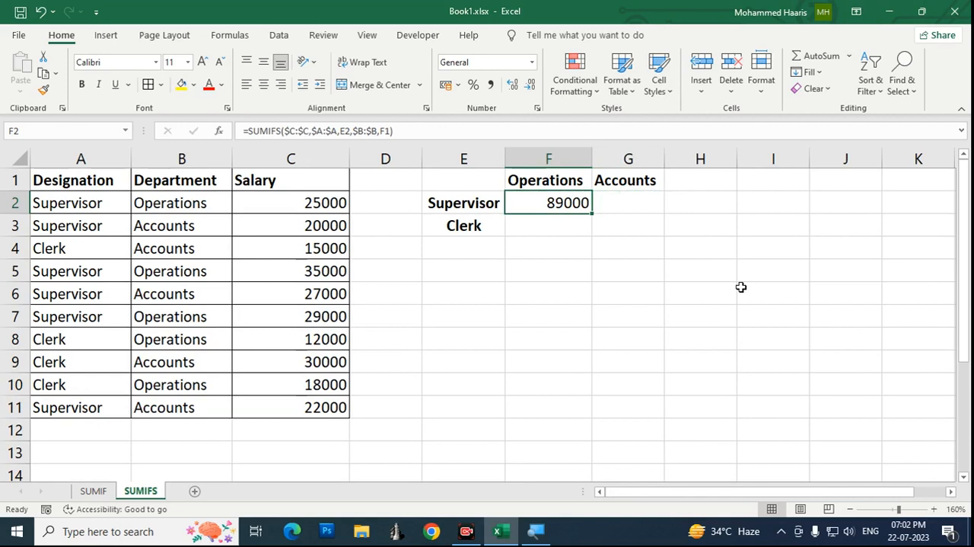
key(shift+Right)
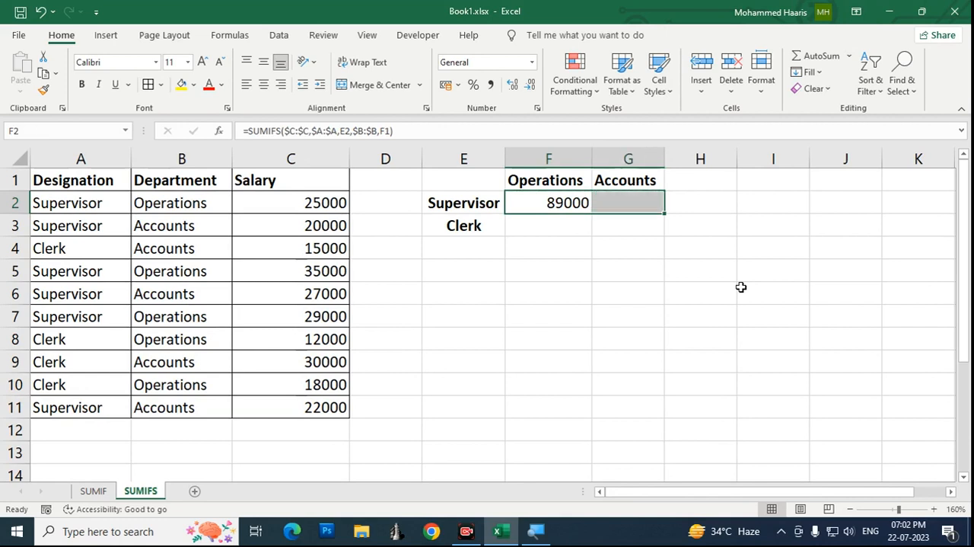
key(shift+Left)
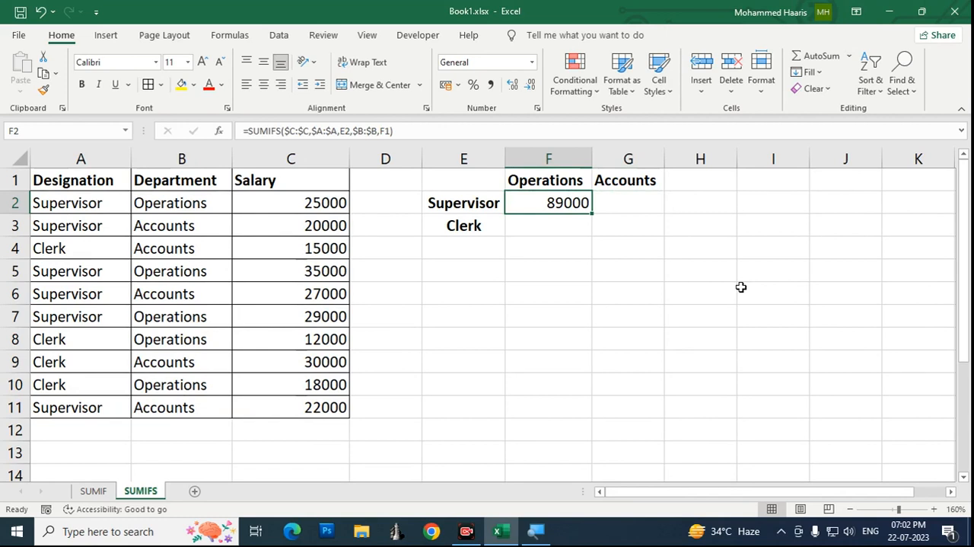
key(shift+Down)
key(Up)
key(Down)
Step: Check the relative E2 criterion in F2's SUMIFS formula and try copying the formula across into G2
key(F2)
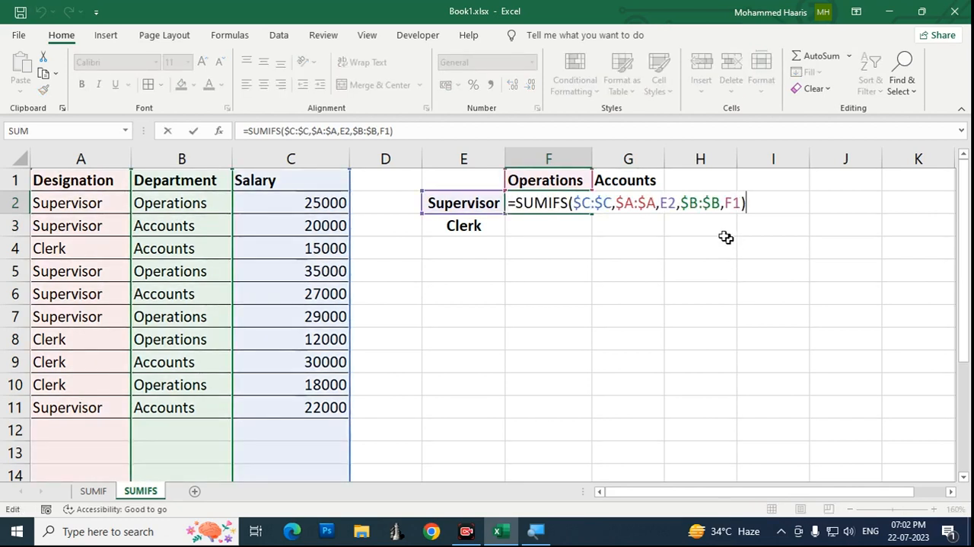
click(669, 203)
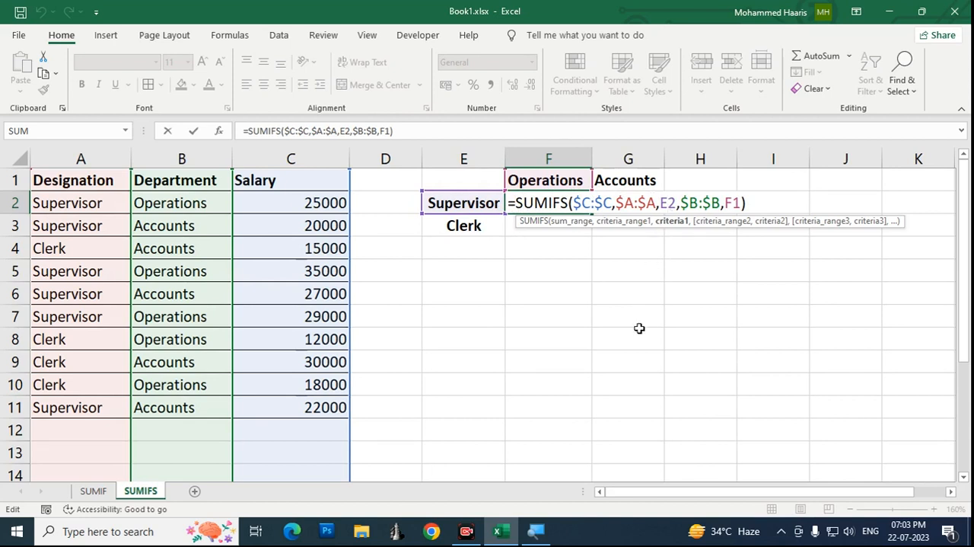
key(ctrl+Return)
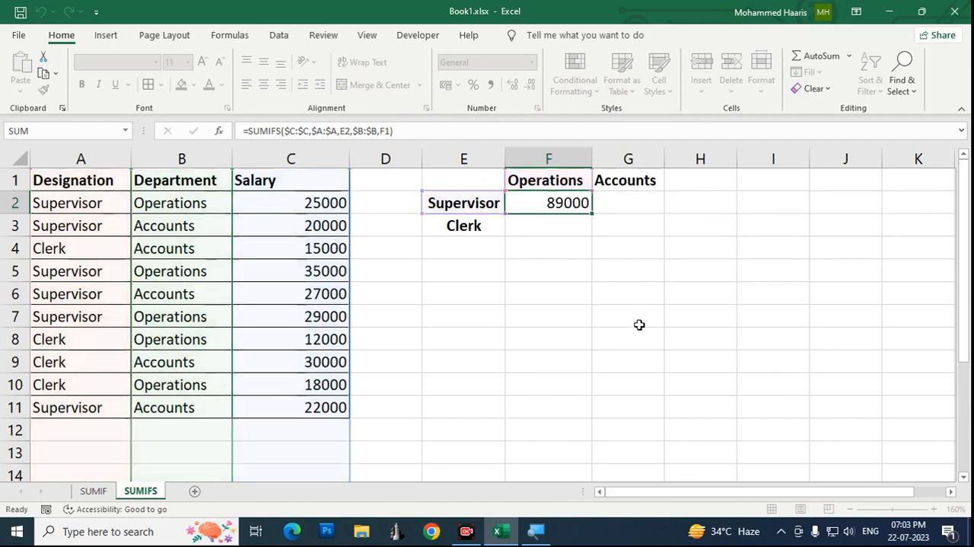
key(shift+Right)
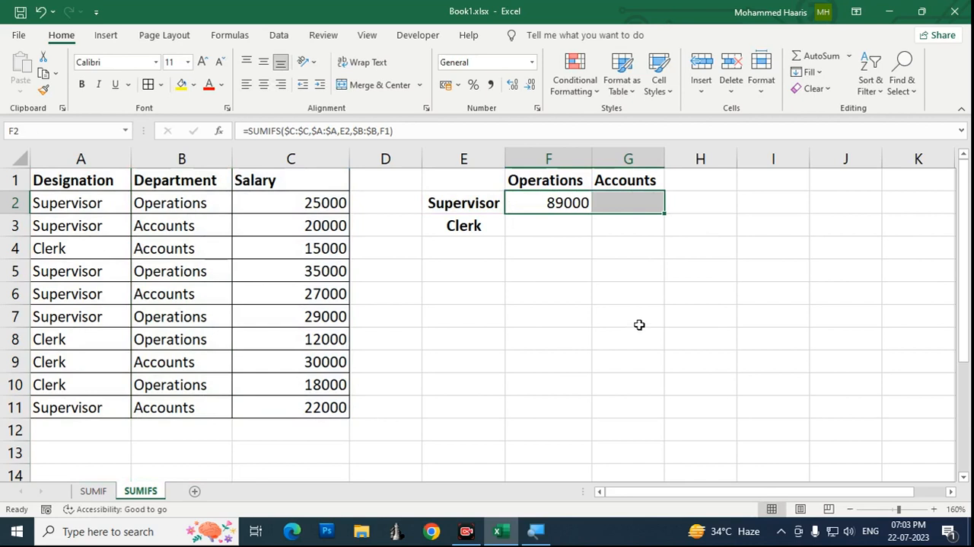
key(ctrl+r)
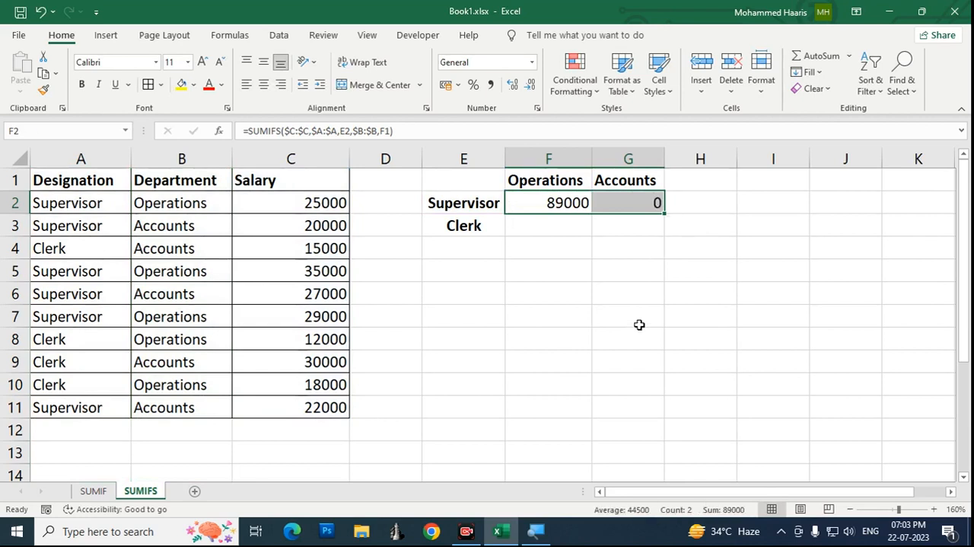
key(Right)
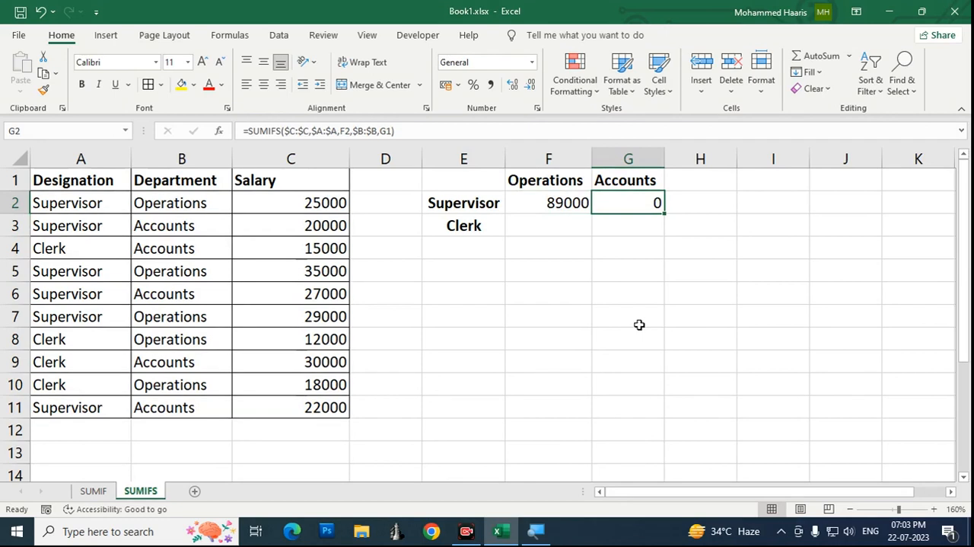
Step: Compare the designation and department criterion references in the SUMIFS formulas of F2 and G2
key(Left)
key(F2)
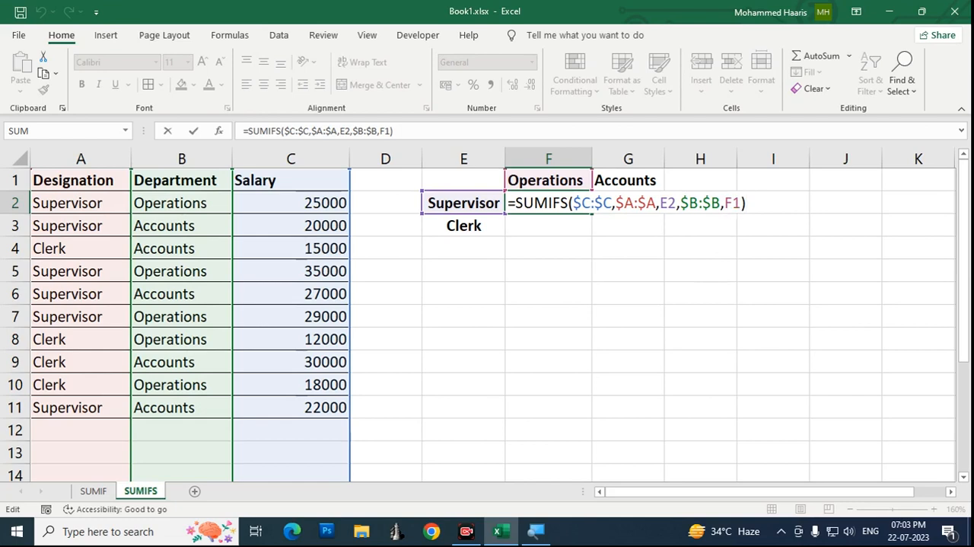
key(ctrl+Return)
key(Right)
key(F2)
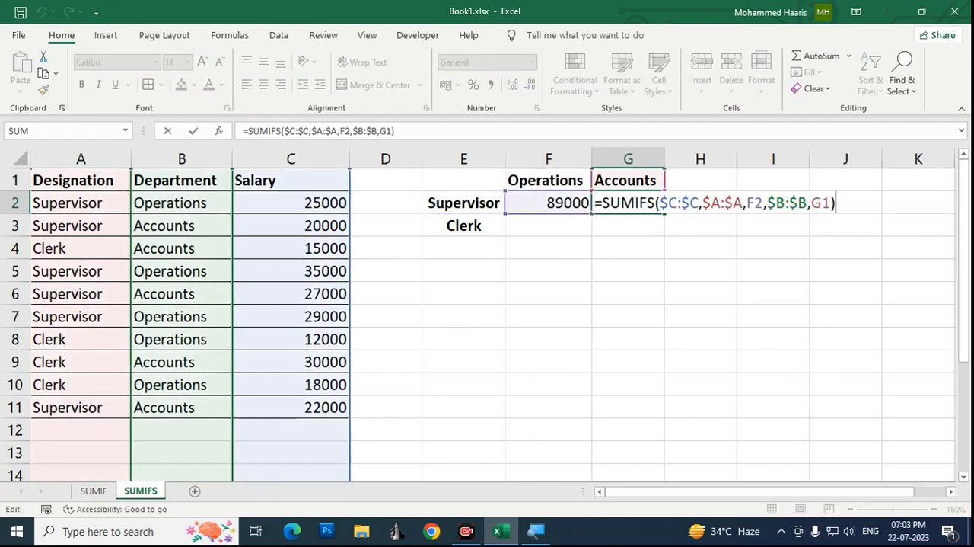
click(822, 202)
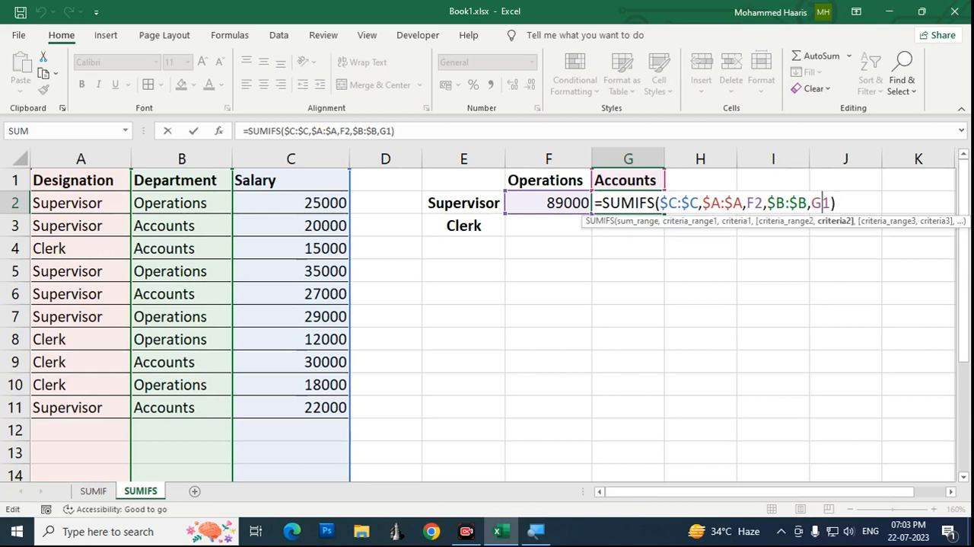
click(755, 203)
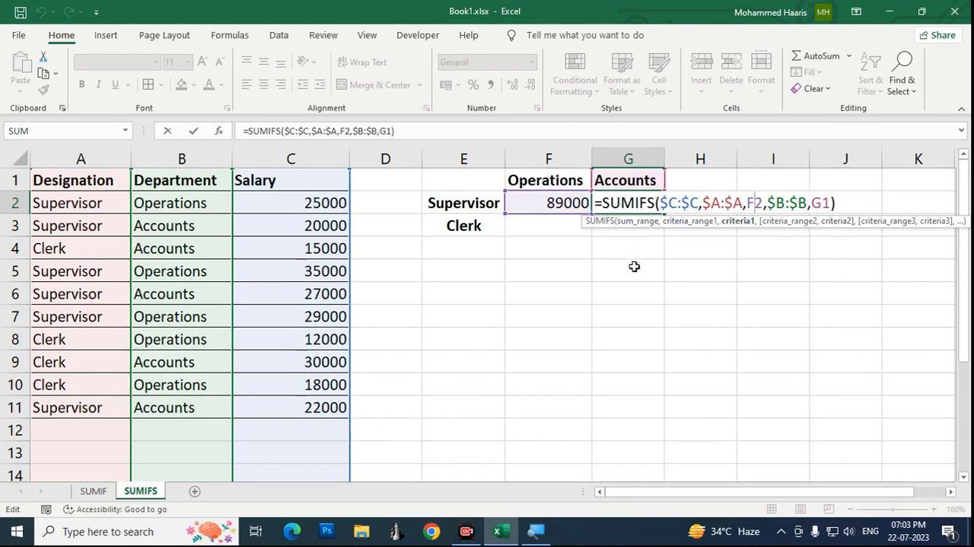
key(Escape)
key(Left)
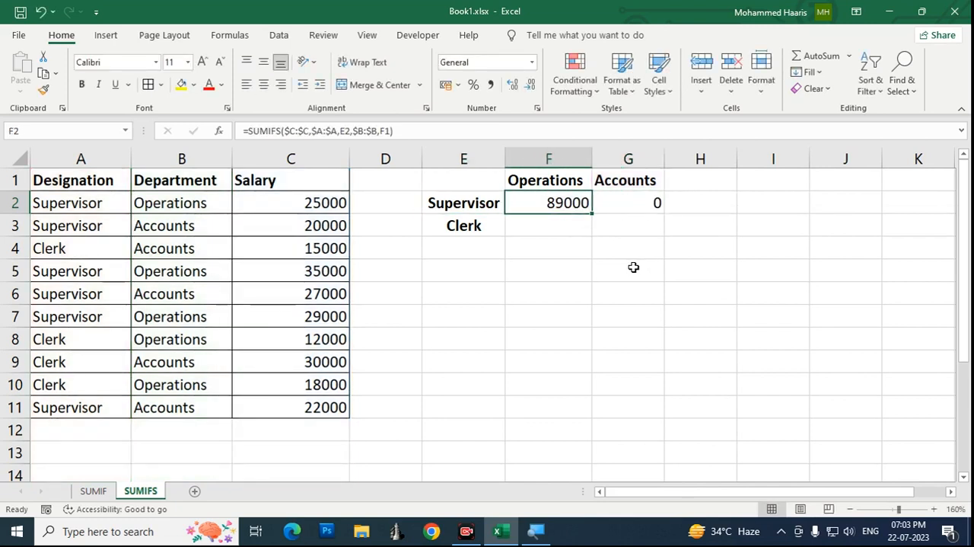
key(Left)
key(Right)
key(Right)
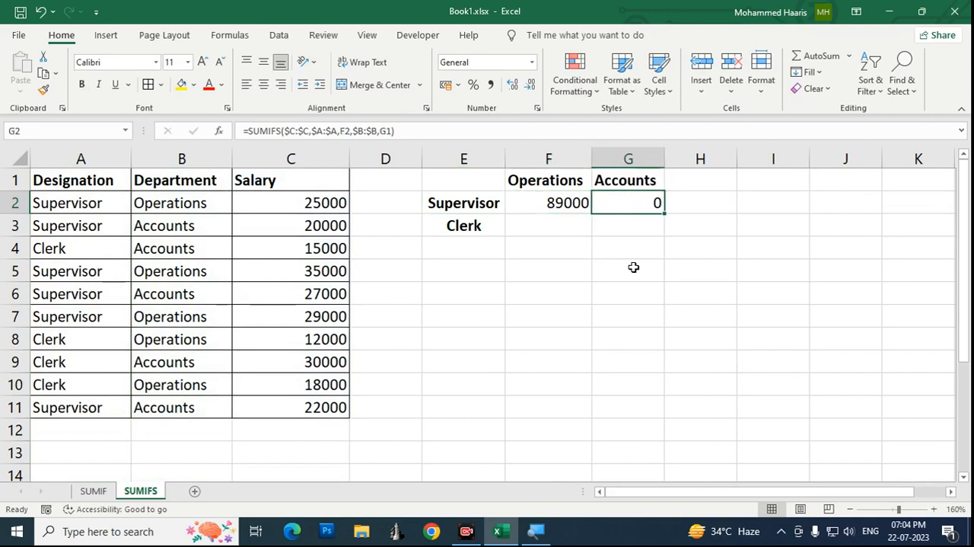
key(Left)
key(Right)
key(Left)
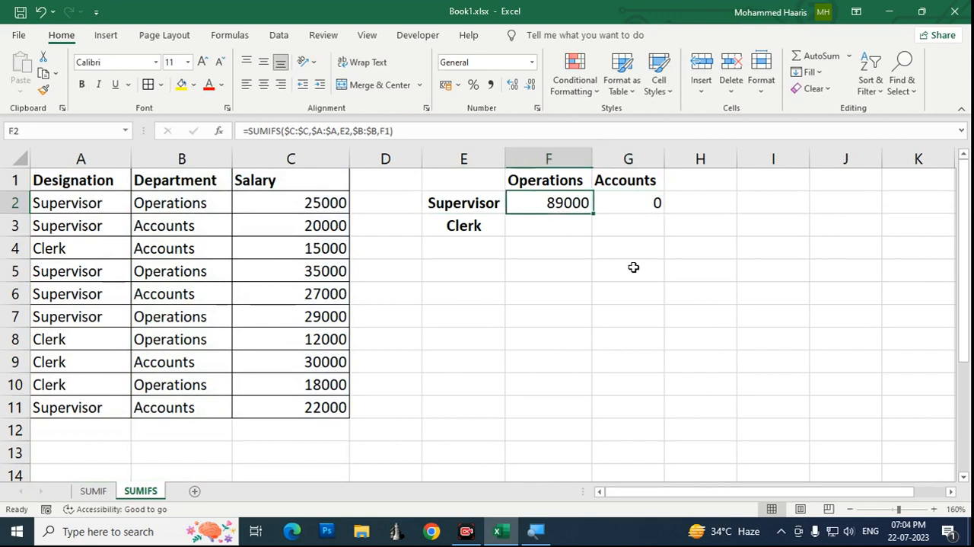
Step: Lock the column of the Supervisor criterion in F2's SUMIFS formula by changing it to $E2
key(F2)
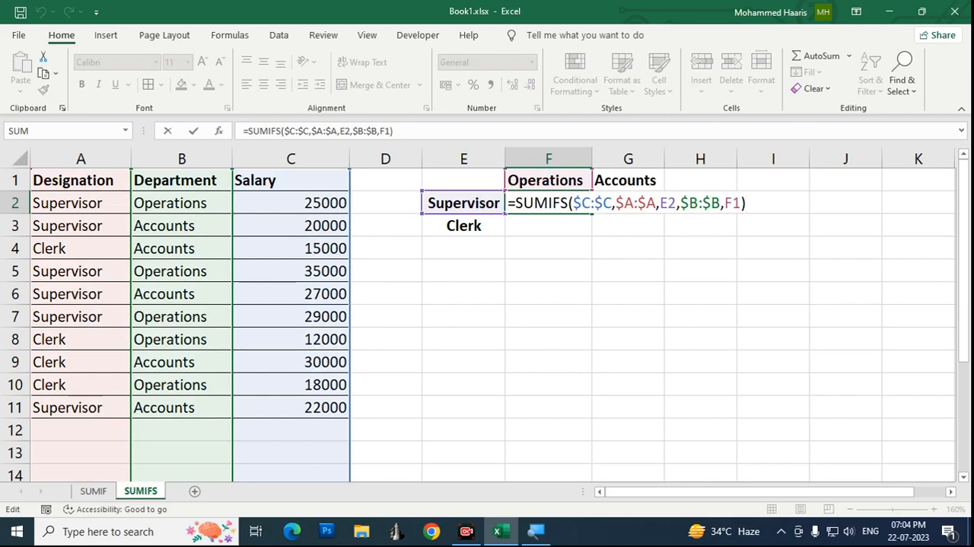
click(667, 202)
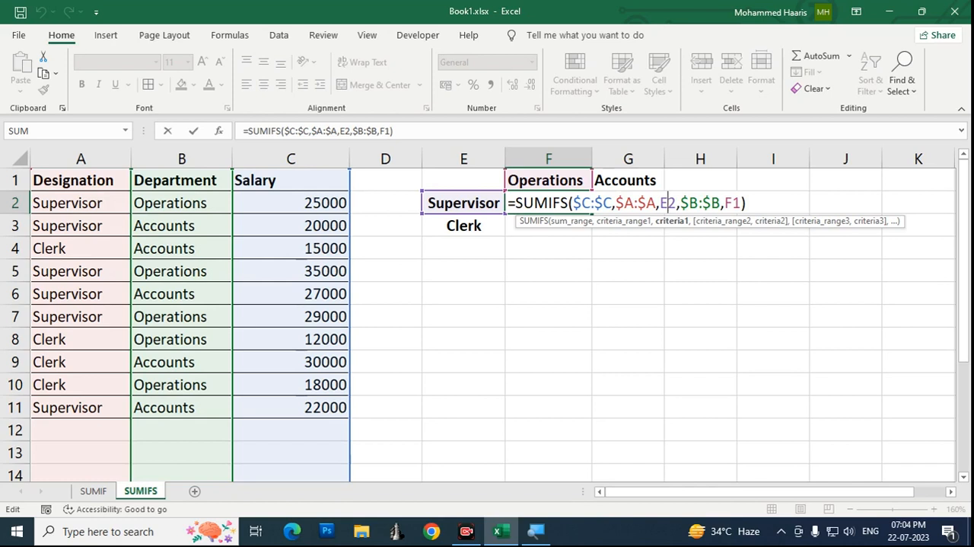
key(F4)
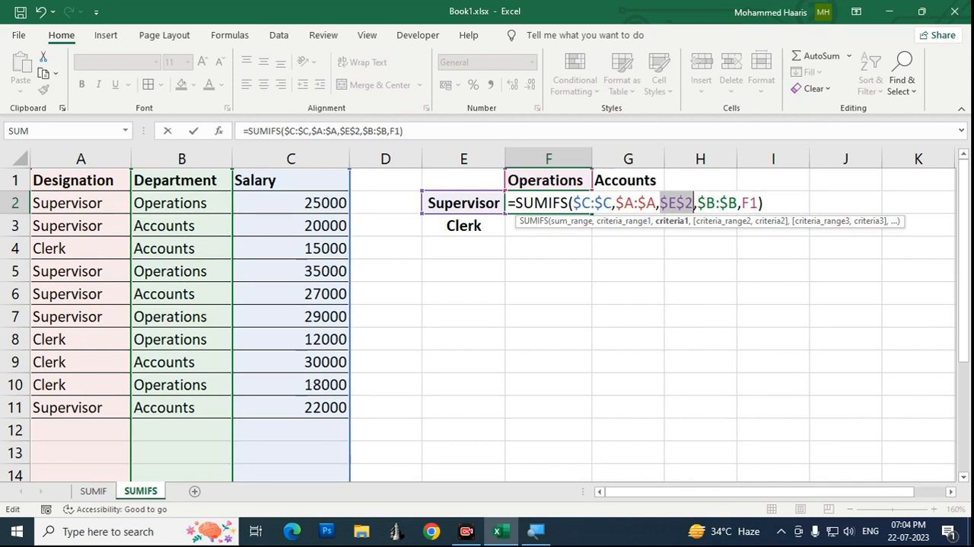
key(F4)
key(F4)
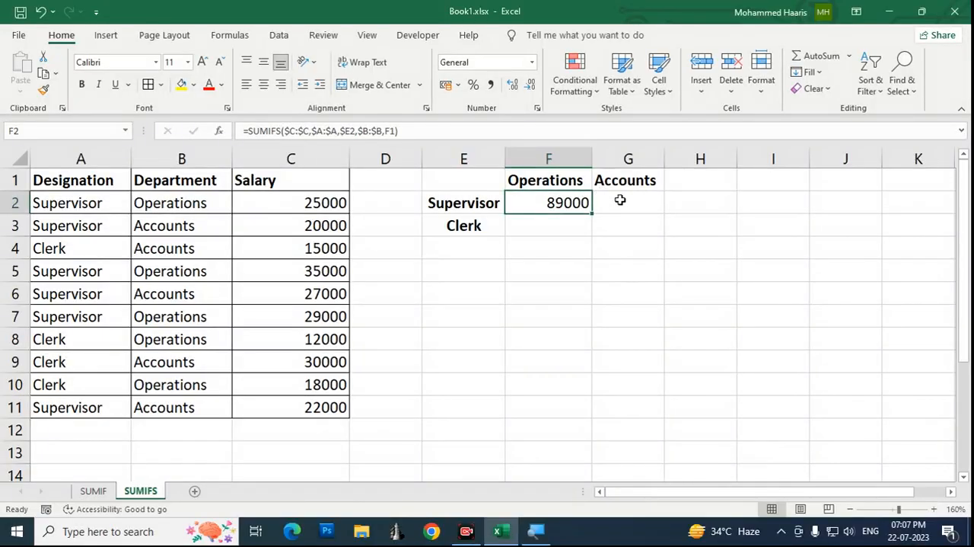
Step: Fill the corrected SUMIFS formula from F2 across into G2 under the Accounts heading
click(622, 200)
key(Left)
key(F2)
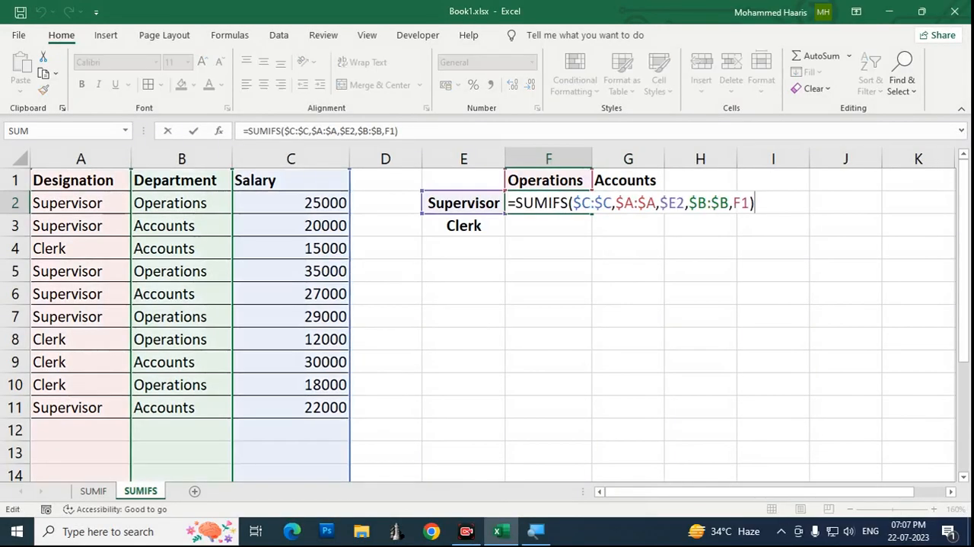
key(Escape)
key(shift+Right)
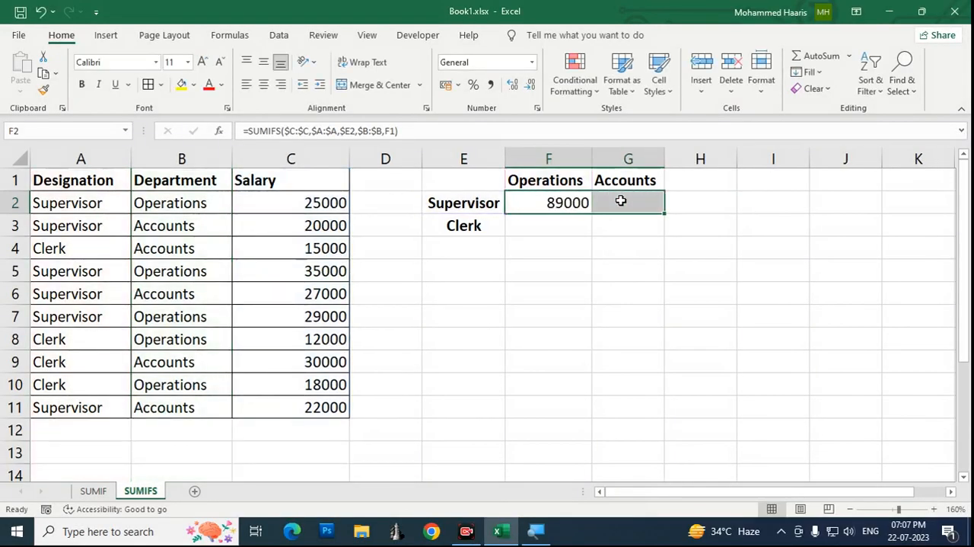
key(ctrl+r)
key(Down)
key(Up)
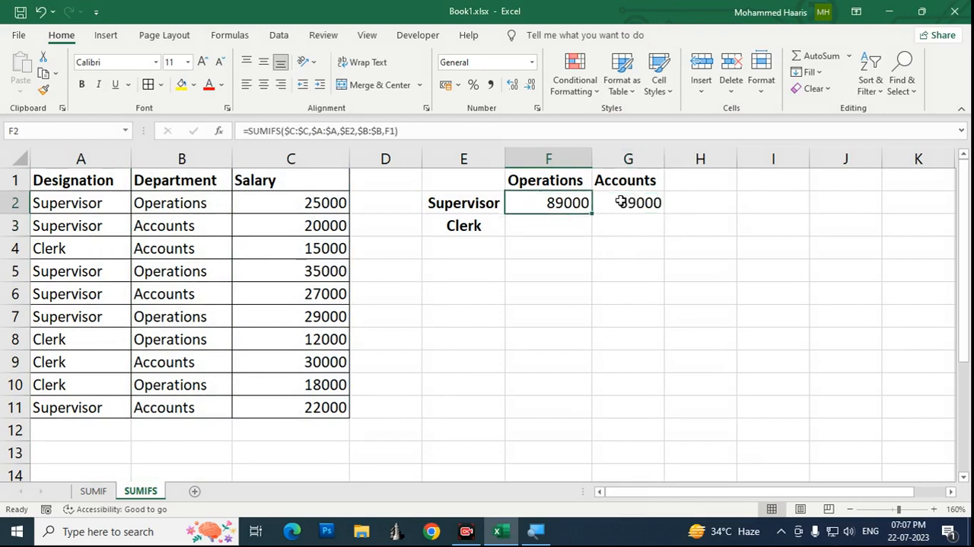
Step: Review the sum range $C:$C, first criteria range $A:$A and criterion $E2 in G2's SUMIFS formula
key(Right)
key(Right)
key(Left)
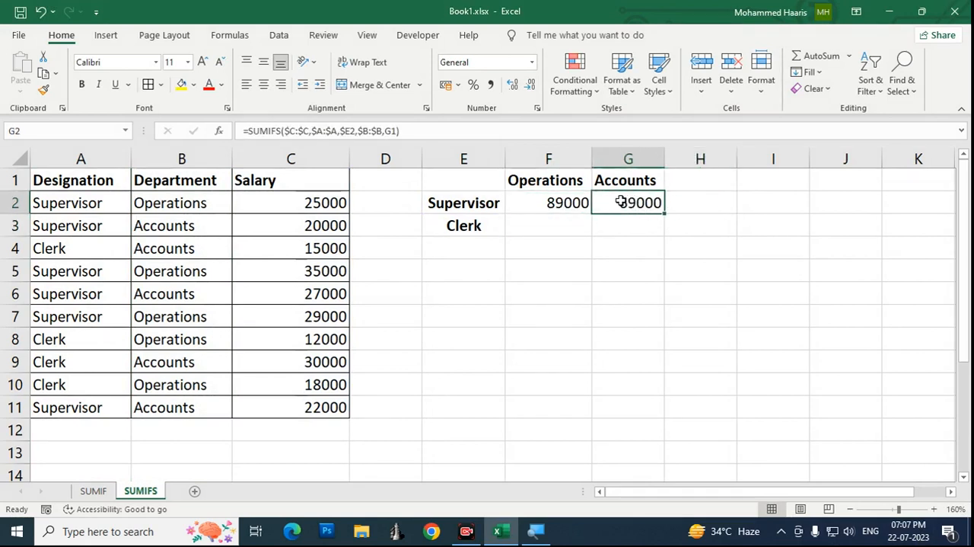
key(Right)
key(Left)
key(F2)
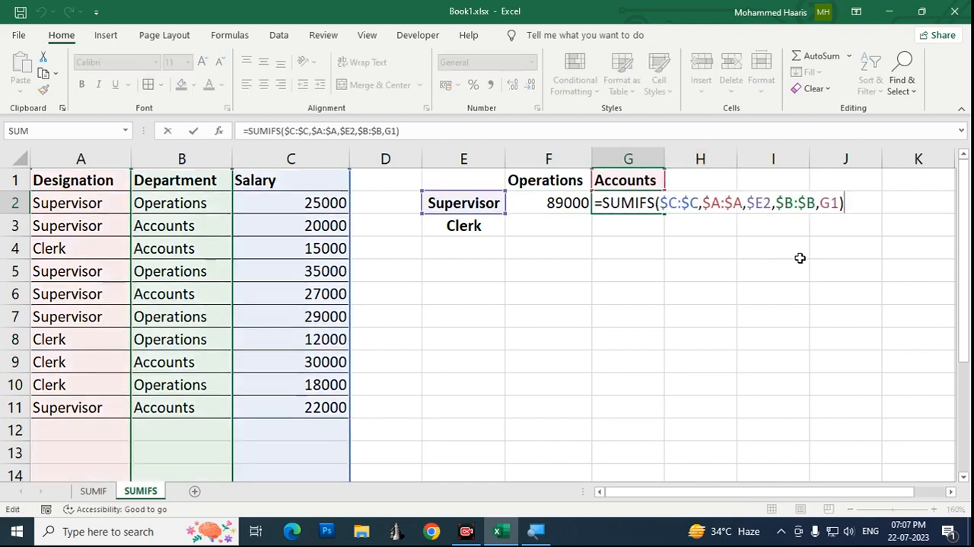
key(Left)
key(Left)
key(Left)
key(Left)
key(Left)
key(Left)
key(Left)
key(Left)
key(Left)
key(Left)
key(Left)
key(Left)
key(Left)
key(Left)
key(Left)
key(Left)
key(Left)
key(Left)
key(Left)
key(Left)
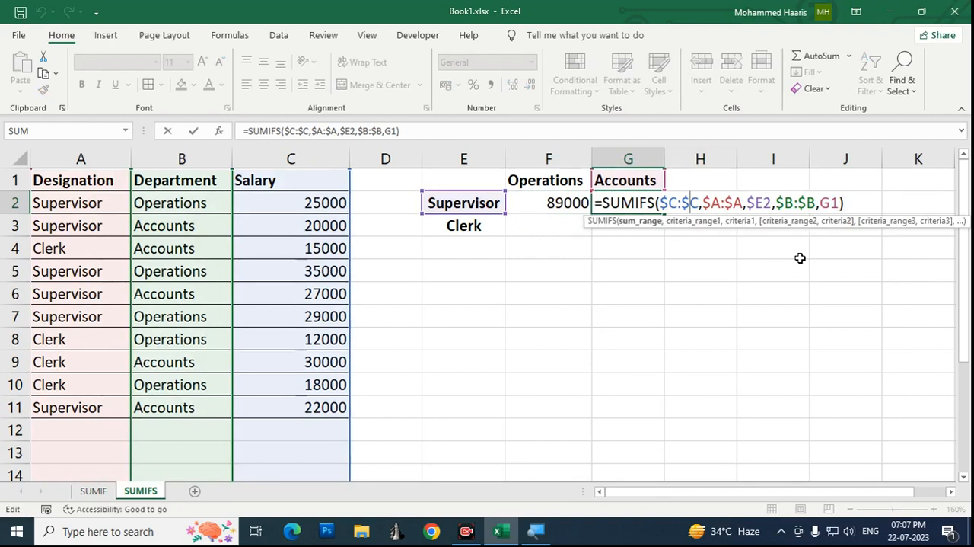
key(Right)
key(Right)
key(Right)
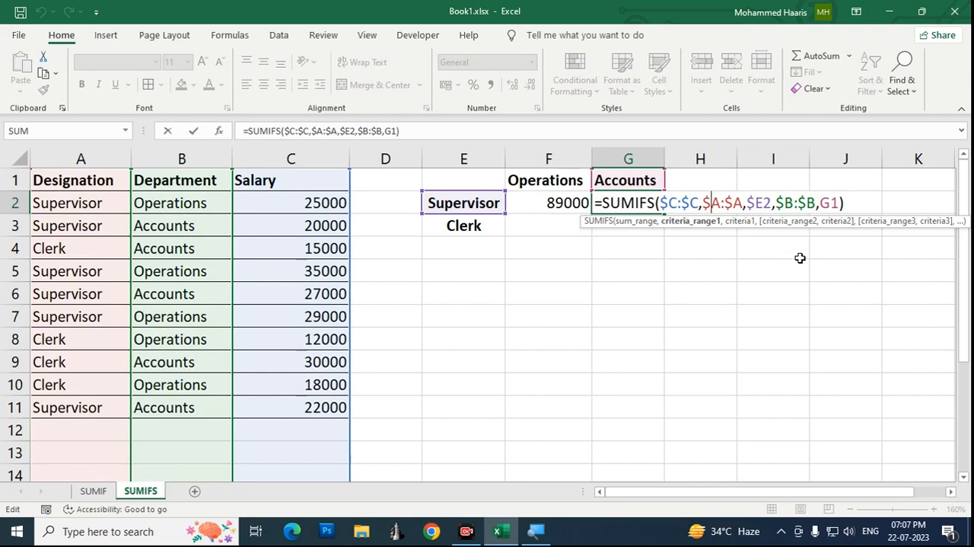
key(Right)
key(Right)
key(Right)
key(Right)
key(Right)
key(Right)
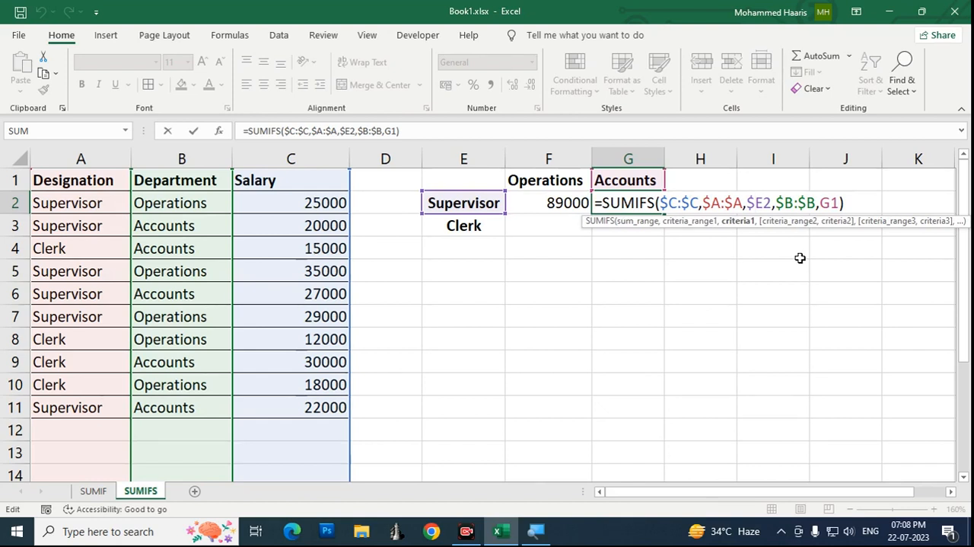
Step: Check the second criteria range $B:$B and the Accounts criterion G1 in G2's formula, and return to F2
key(Right)
key(Right)
key(Right)
key(Right)
key(Right)
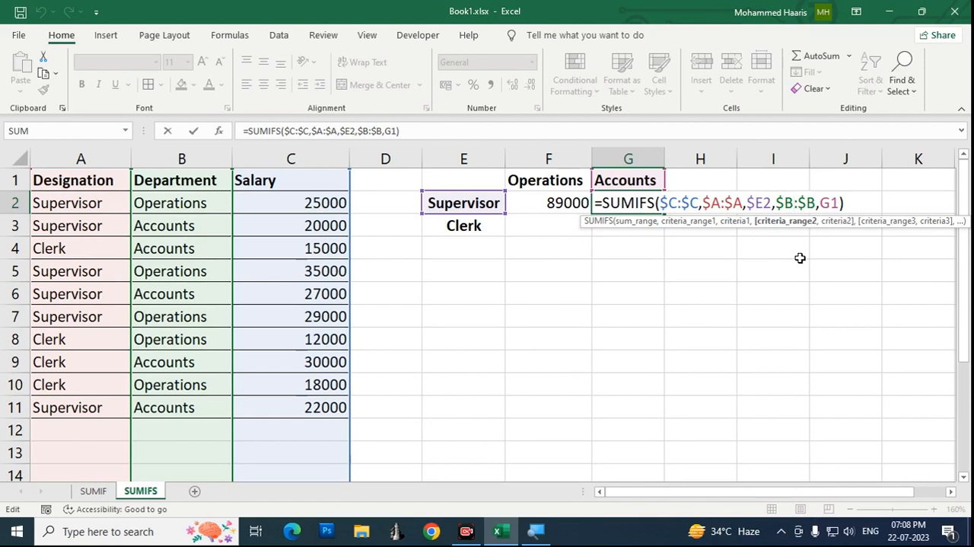
key(Right)
key(Right)
key(Right)
key(Right)
key(Right)
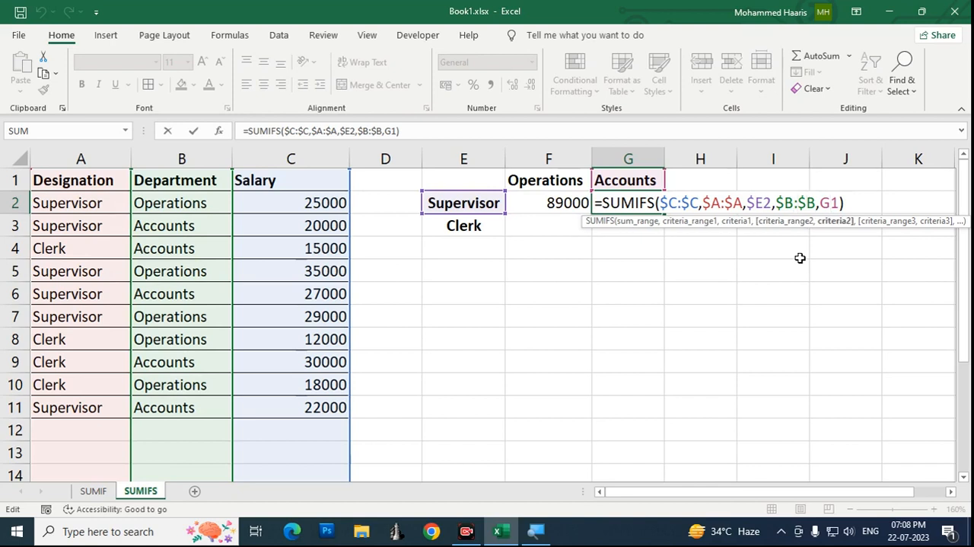
key(Escape)
key(ctrl+Return)
key(Left)
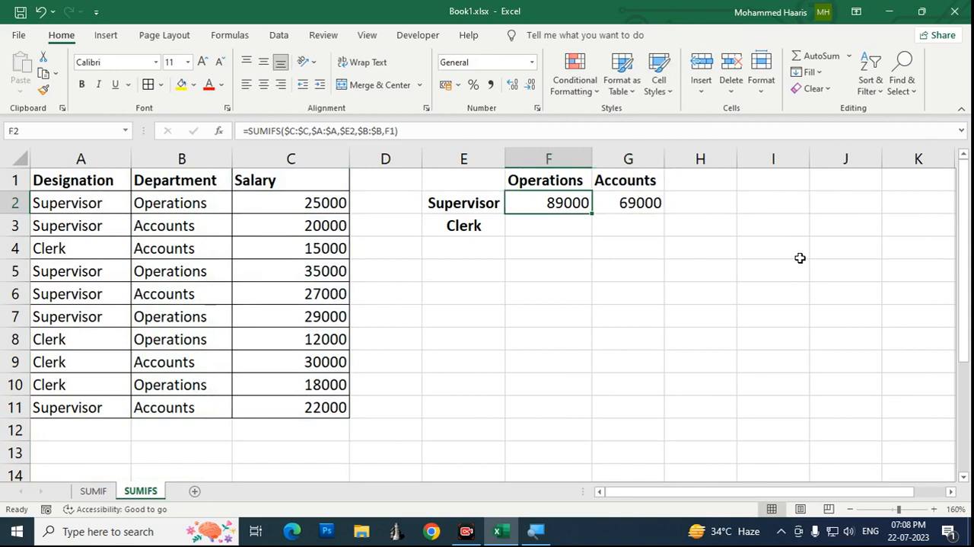
Step: Fill the SUMIFS formulas in F2:G2 down into the Clerk row
key(shift+Right)
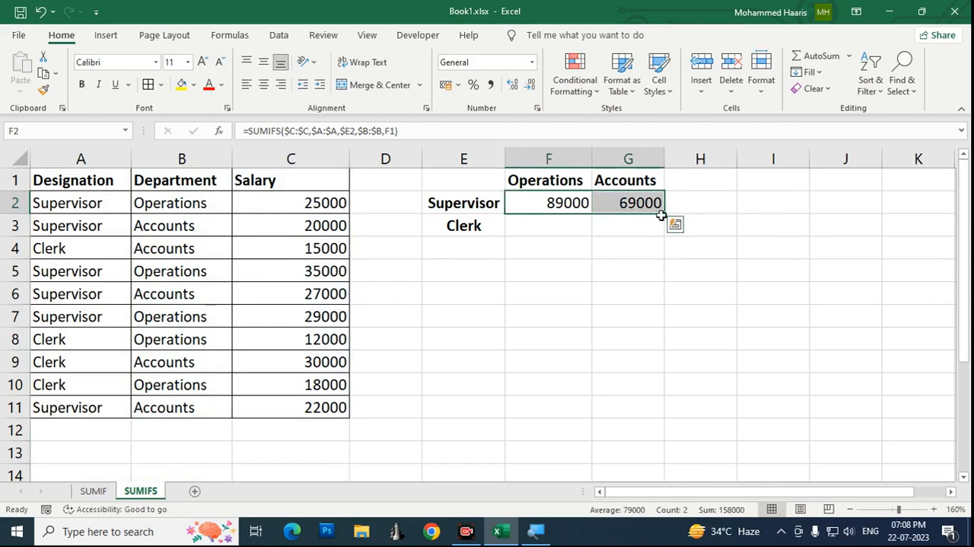
drag(664, 215, 666, 236)
click(628, 271)
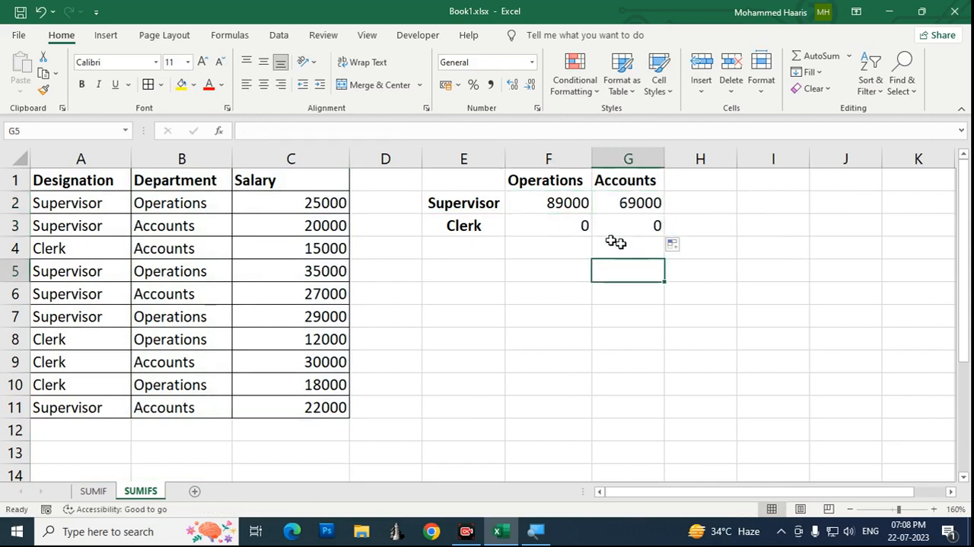
Step: Compare the SUMIFS formulas in F2 and F3, and inspect the Clerk criterion $E3 in F3's formula
click(575, 224)
key(Up)
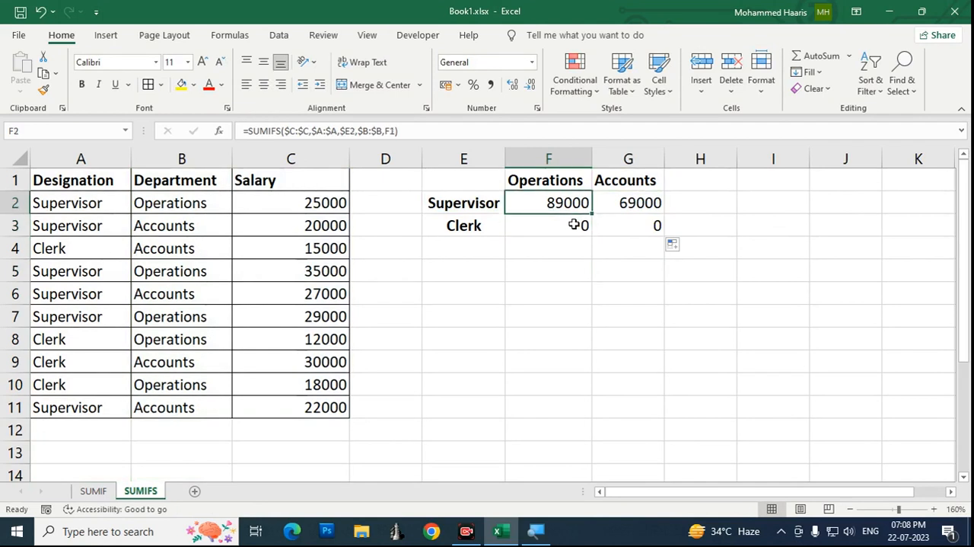
key(Down)
key(Up)
key(Down)
key(F2)
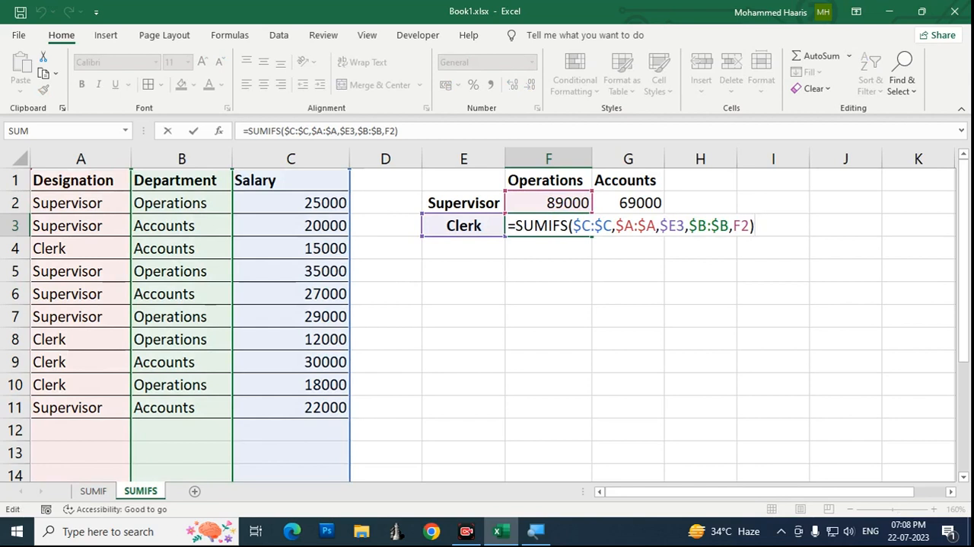
key(Left)
key(Left)
key(Left)
key(Left)
key(Left)
key(Left)
key(Left)
key(Left)
key(Left)
key(Left)
key(Left)
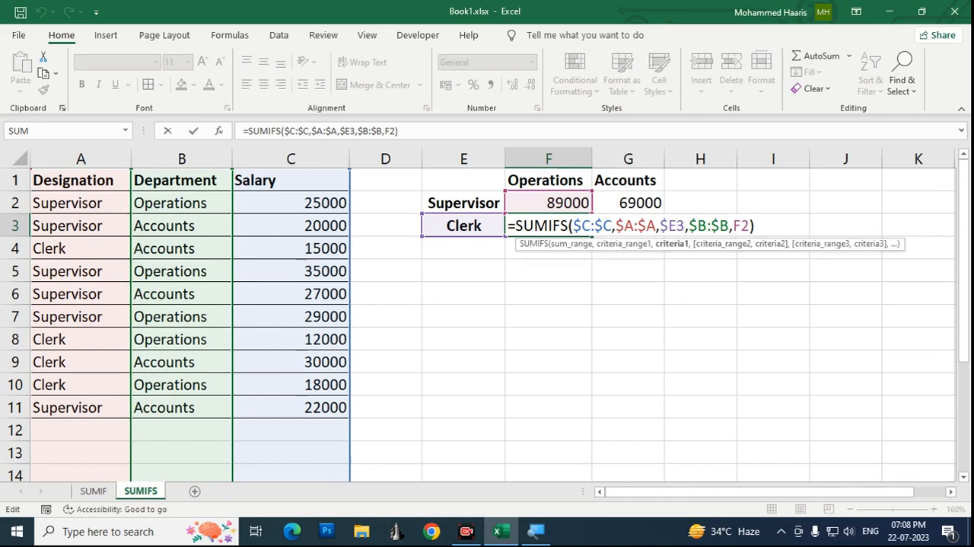
Step: Examine the second criteria range $B:$B and its criterion reference F2 in F3's SUMIFS formula
key(Right)
key(Right)
key(Right)
key(Right)
key(Right)
key(Right)
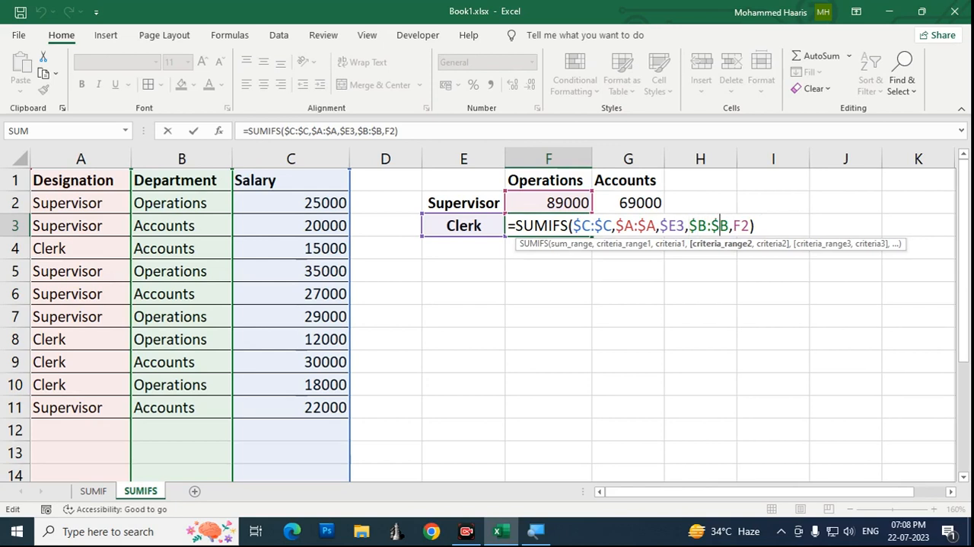
key(Left)
key(Left)
key(Left)
key(Right)
key(Right)
key(Right)
key(Right)
key(Right)
key(Right)
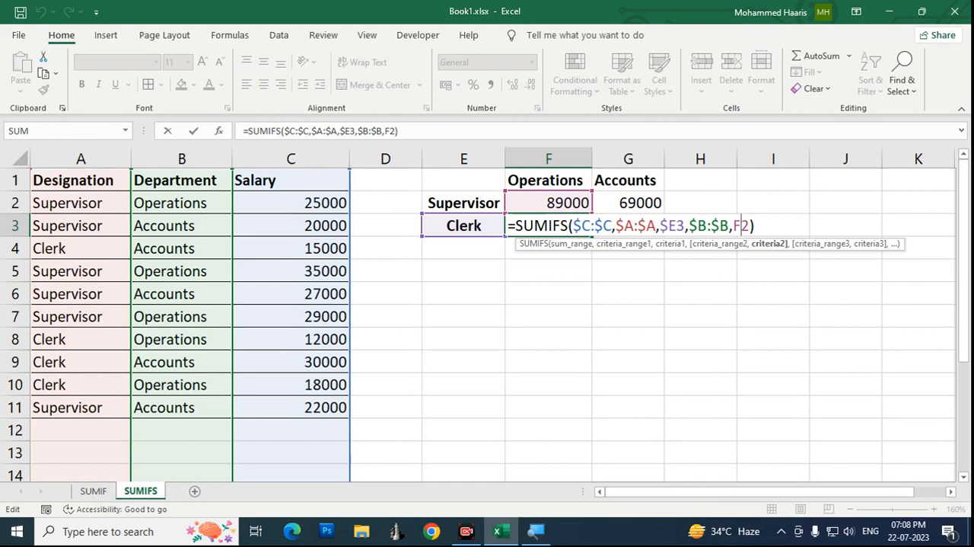
key(ctrl+Return)
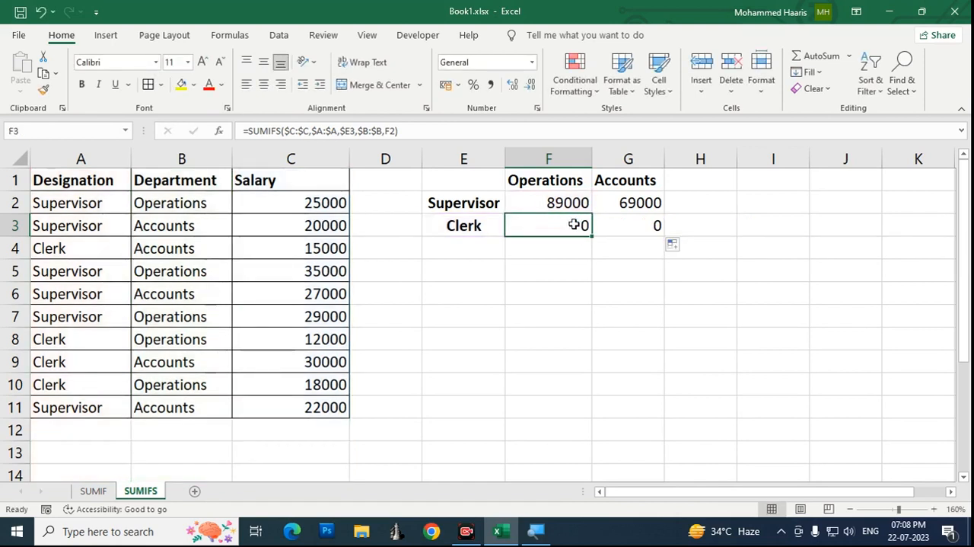
Step: Clear the formulas from F3:G3 in the Clerk row
key(shift+Right)
key(Delete)
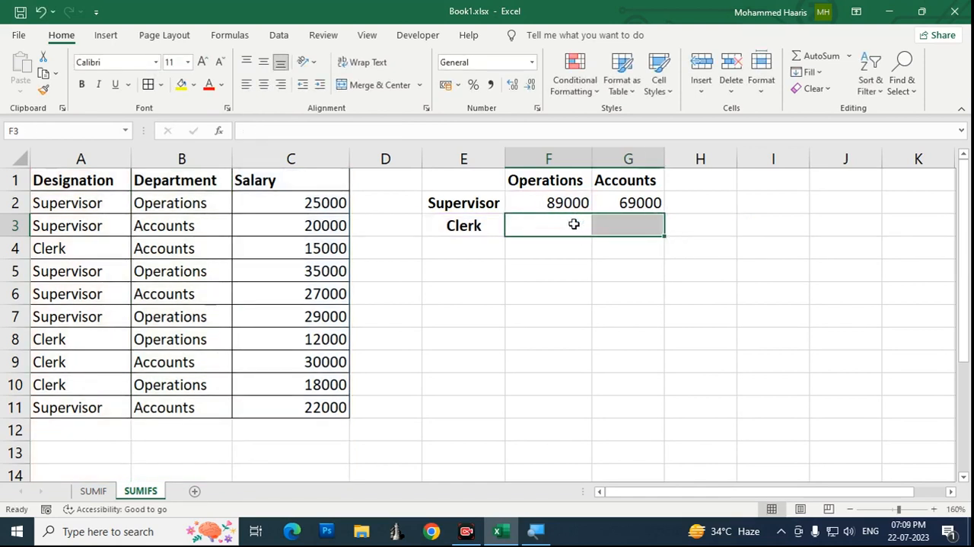
Step: Lock the row of the Operations criterion in F2's SUMIFS formula by changing it to F$1
key(Up)
key(F2)
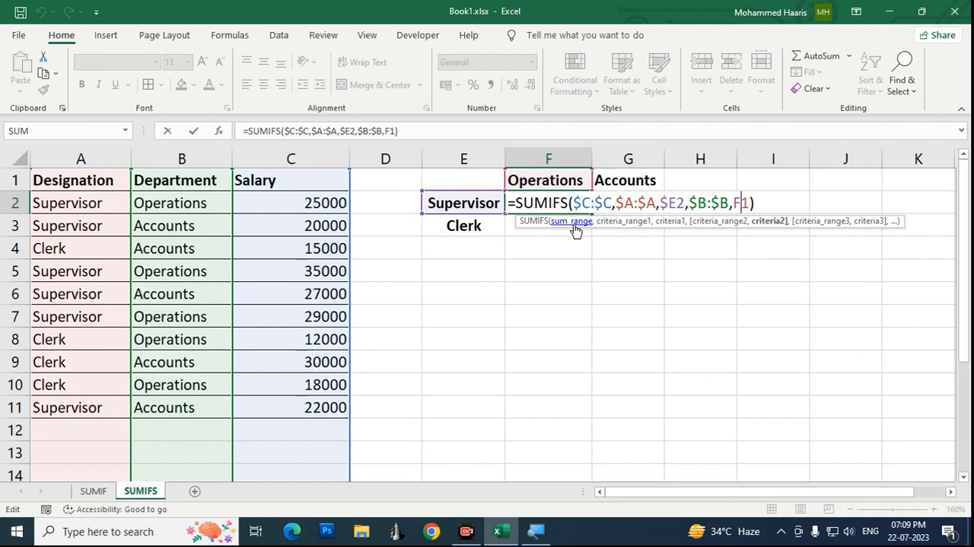
key(F4)
key(F4)
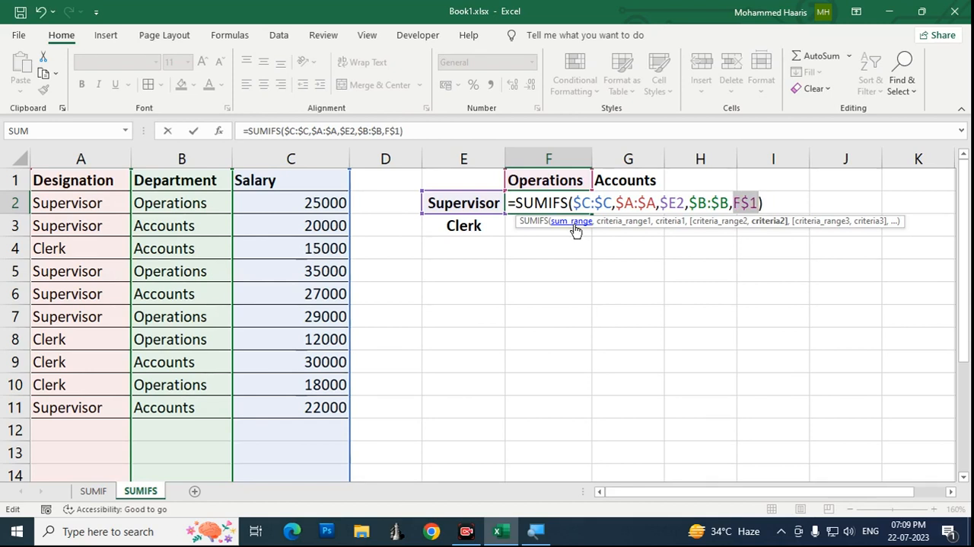
key(Right)
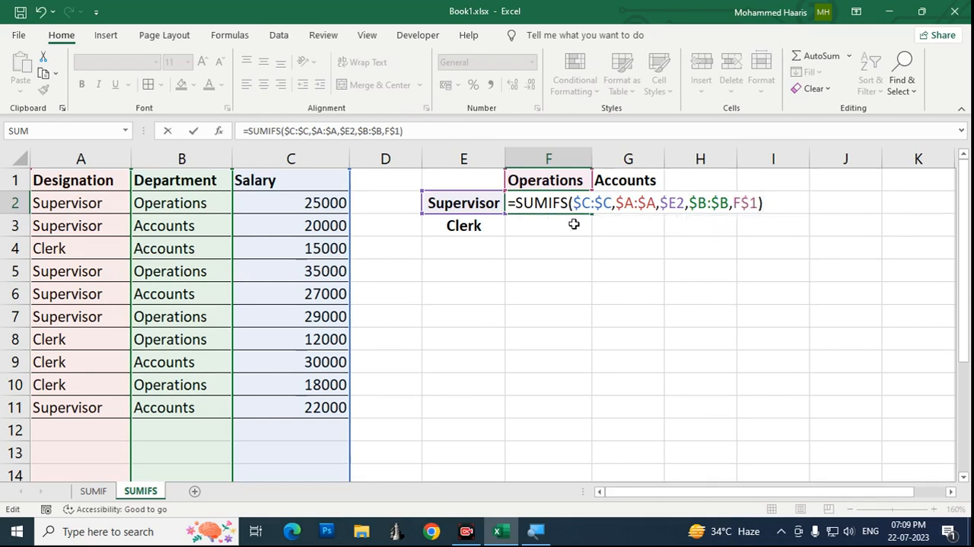
key(Left)
key(Left)
key(Right)
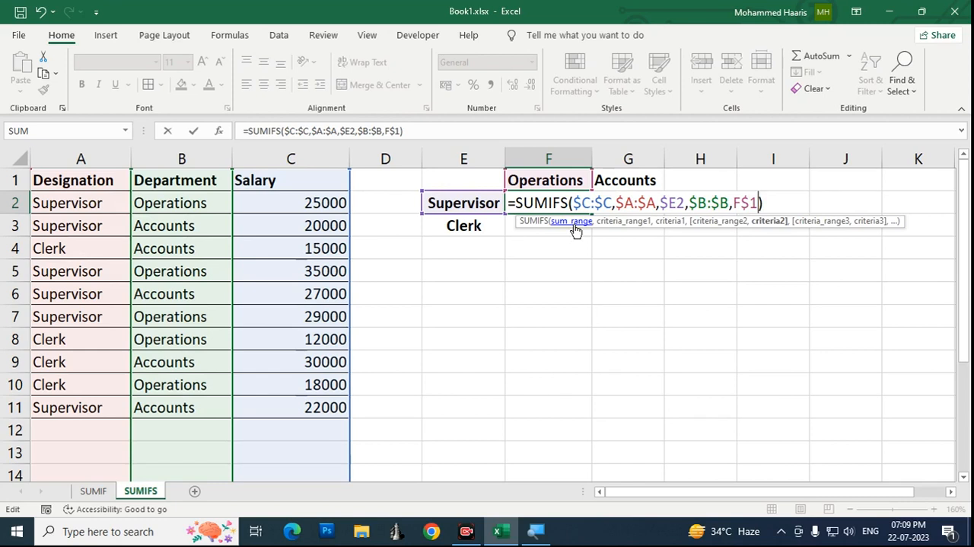
key(Return)
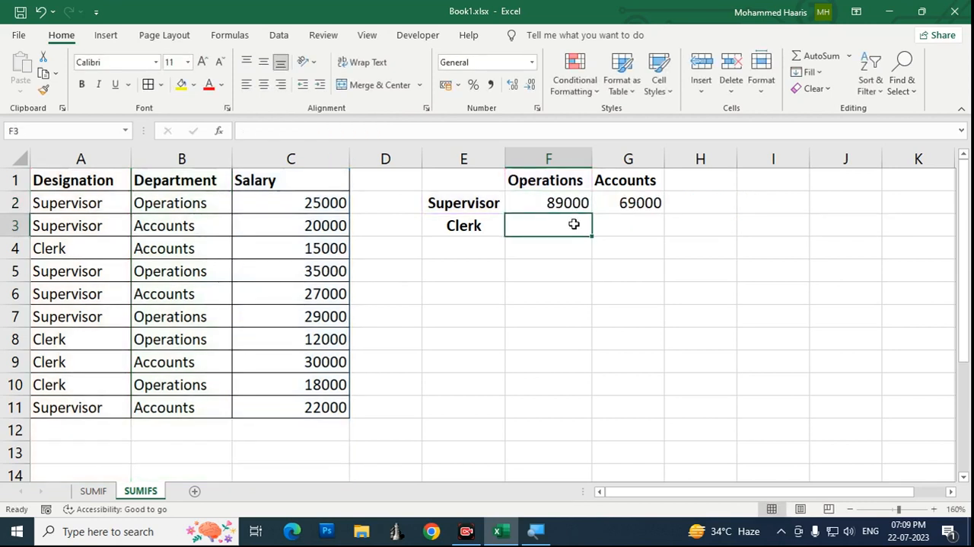
Step: Clear G2 and fill the SUMIFS formula with the F$1 criterion from F2 across into it
key(Up)
key(Right)
key(Delete)
key(Left)
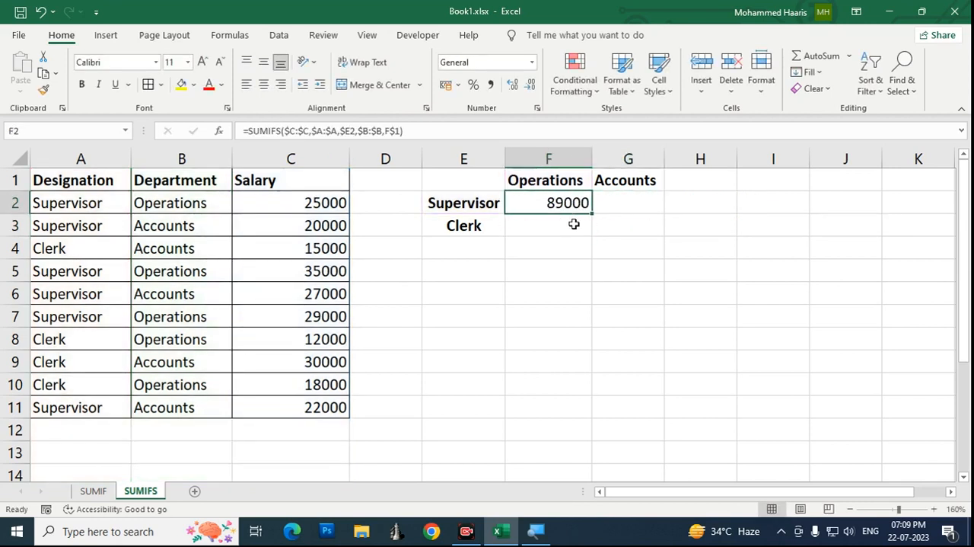
key(shift+Right)
key(ctrl+r)
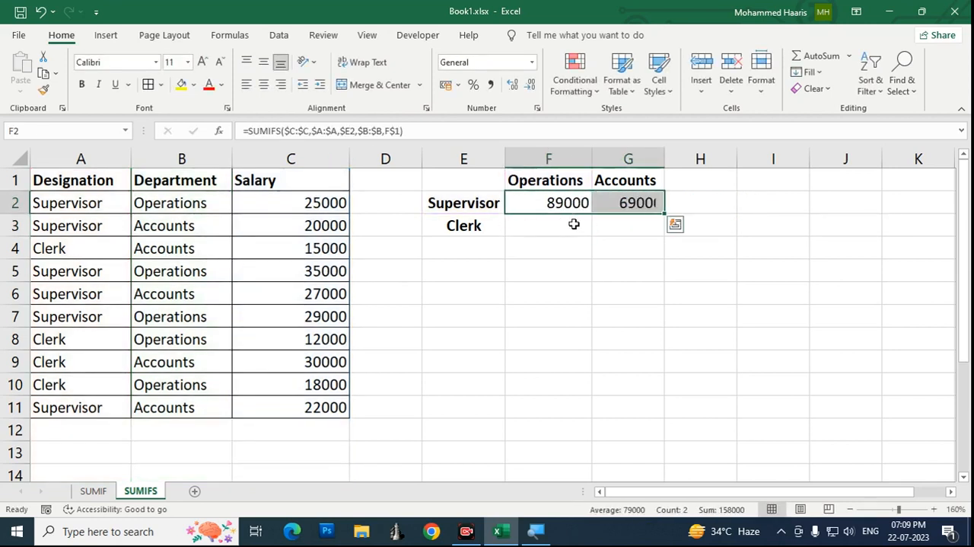
Step: Fill the mixed-reference SUMIFS formulas from F2:G2 down into F3:G3 for the Clerk row
key(shift+Down)
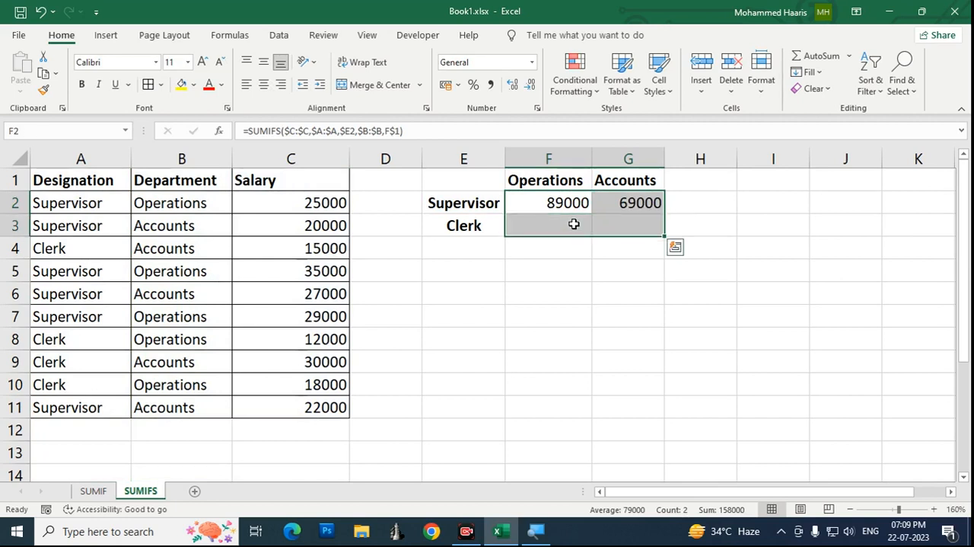
key(ctrl+d)
key(Down)
key(Down)
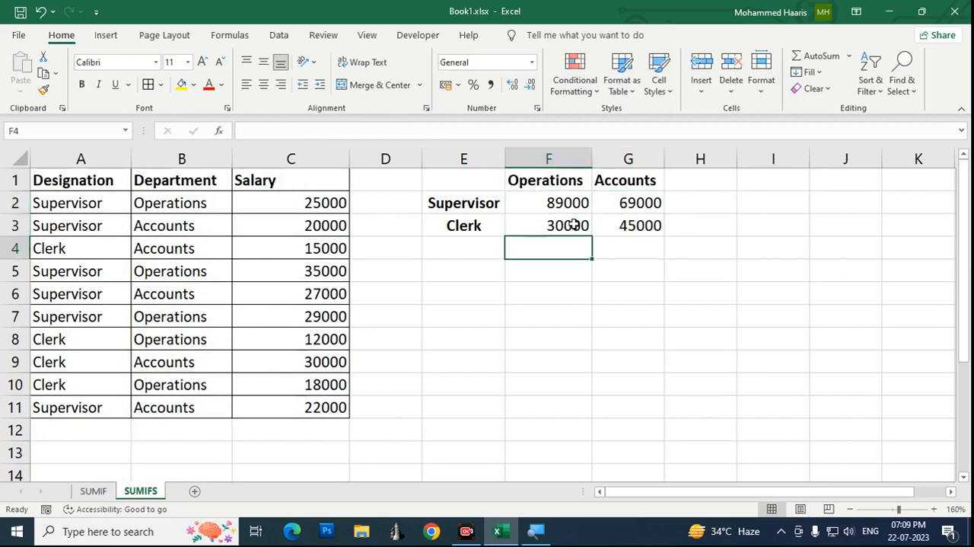
Step: Review the references in the SUMIFS formulas of F2, F3, G3 and G2
key(Up)
key(Up)
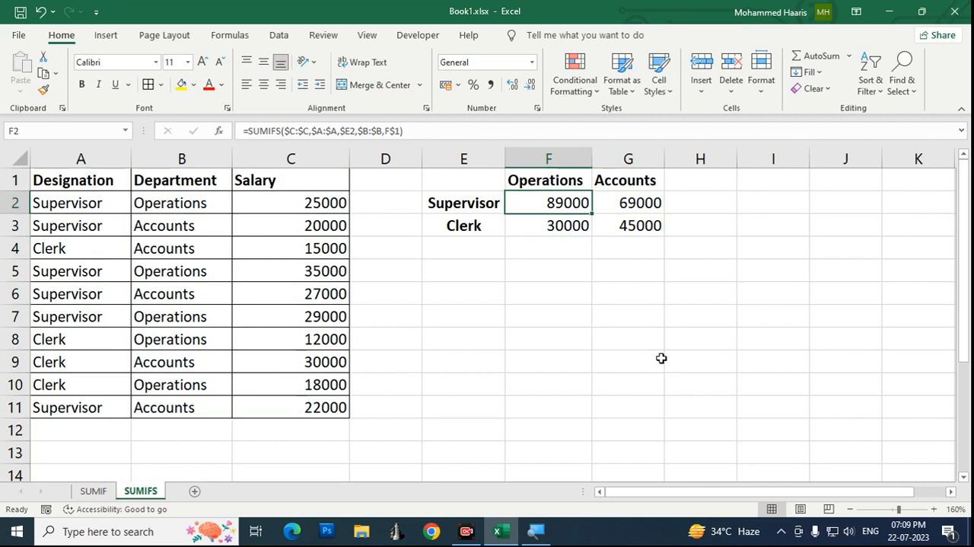
key(Left)
key(Right)
key(Down)
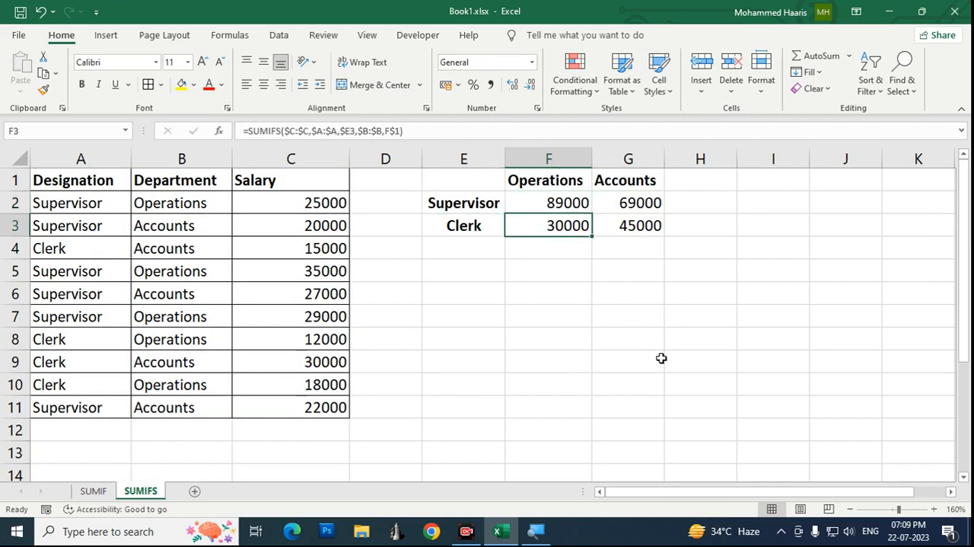
key(Right)
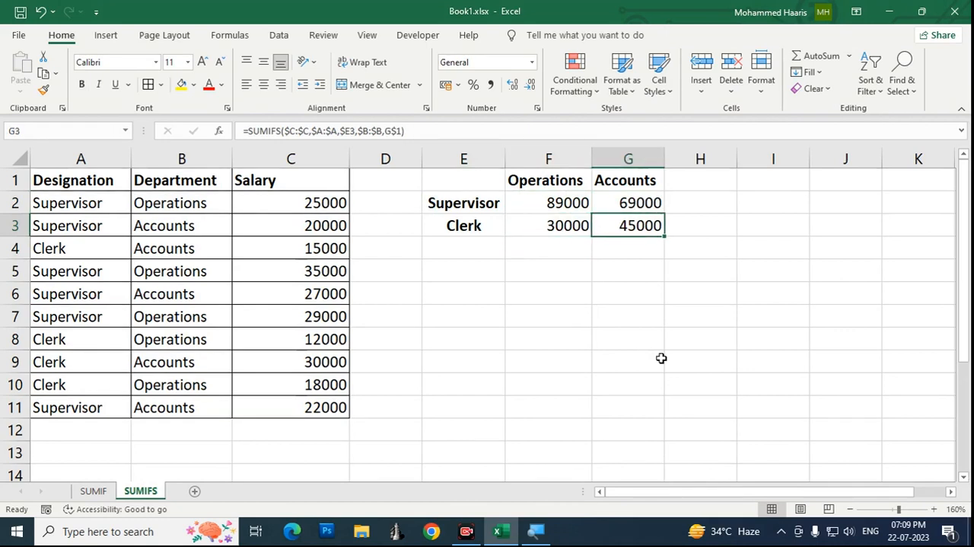
key(Up)
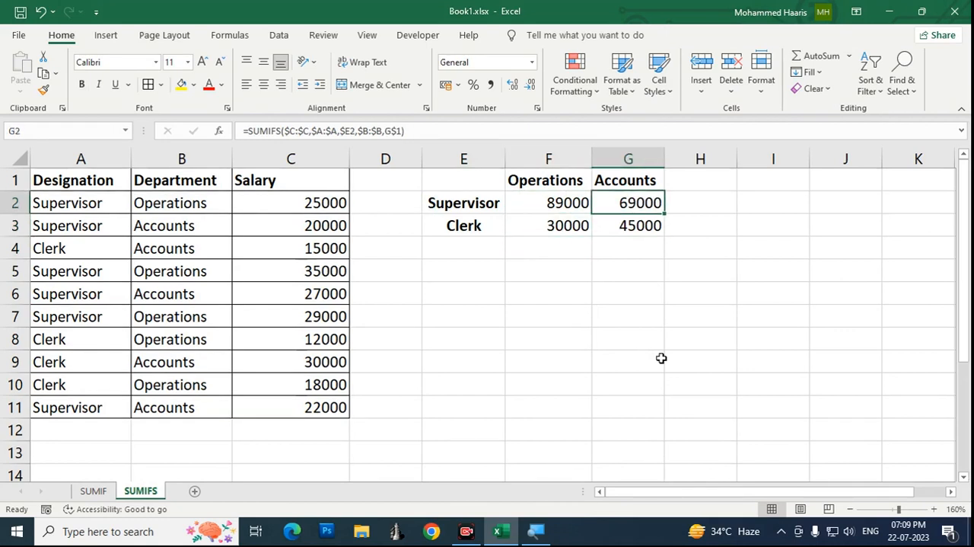
key(Down)
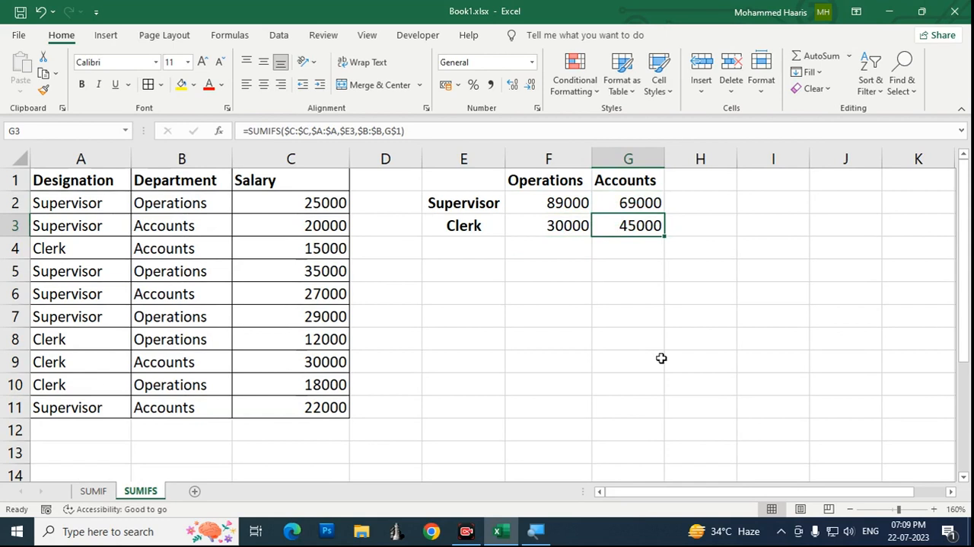
key(Down)
key(Up)
key(Up)
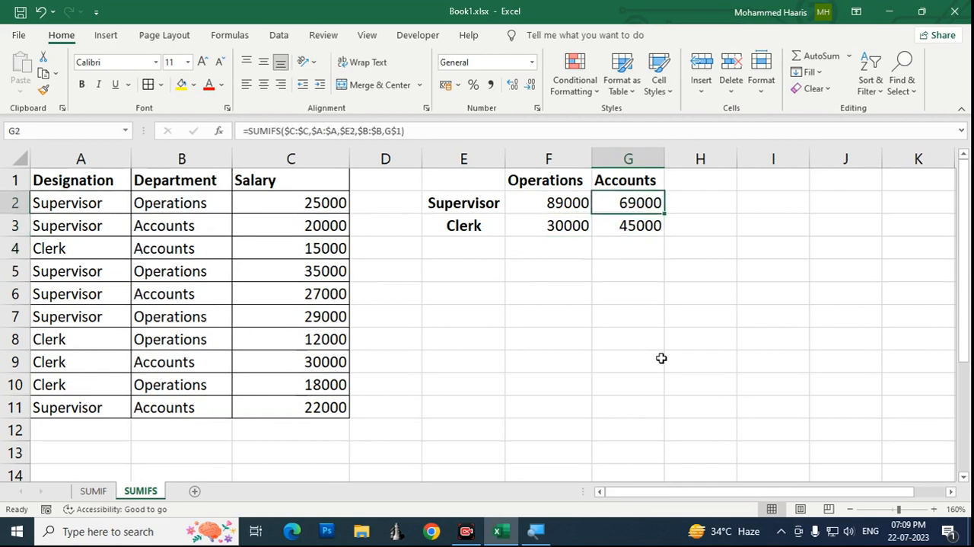
Step: Compare the department criteria F$1 and G$1 between the Supervisor row's formulas, and check F3's formula
key(Left)
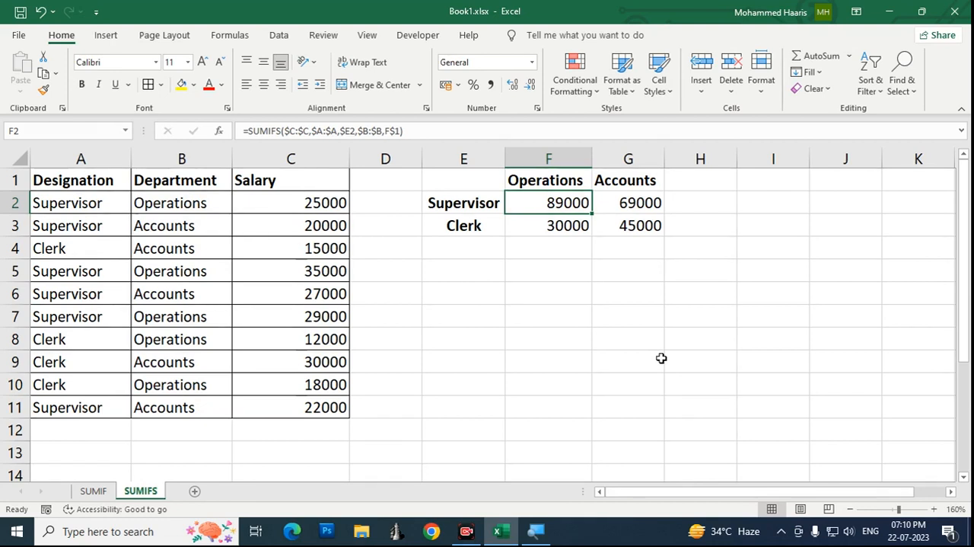
key(Right)
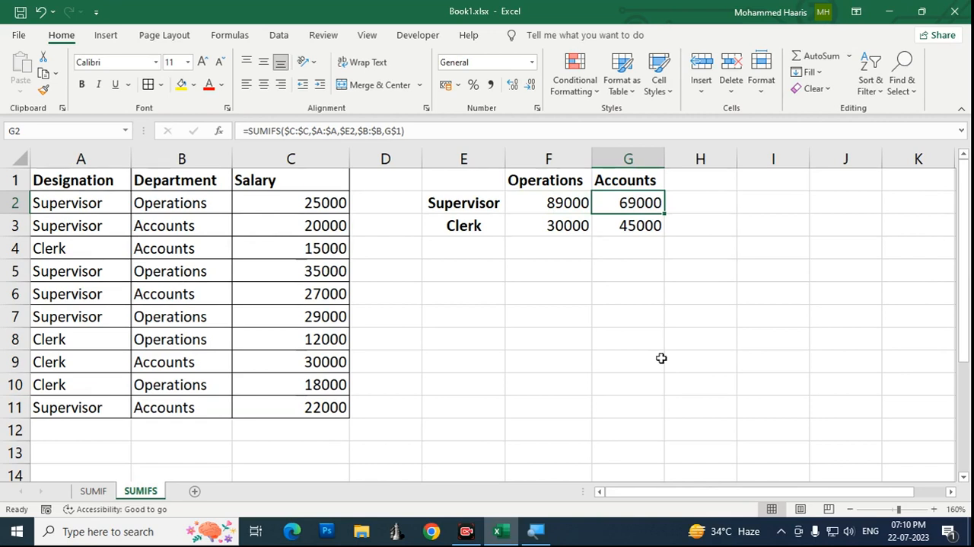
key(Left)
key(Right)
key(Right)
key(Left)
key(Left)
key(Down)
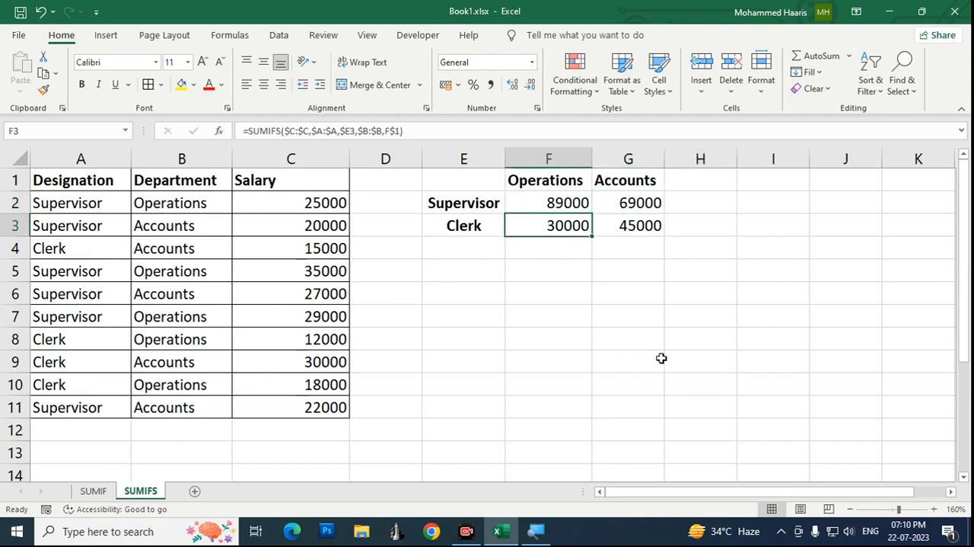
key(Down)
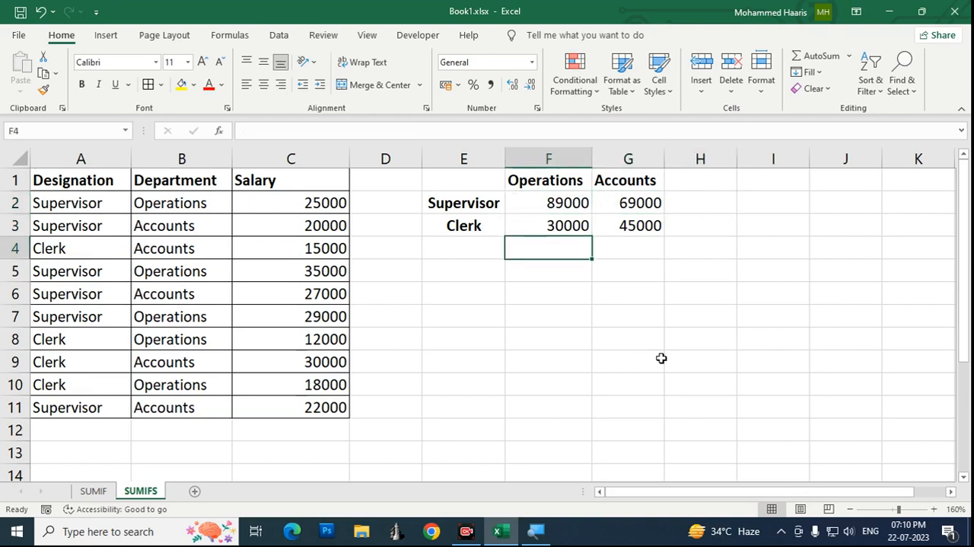
key(Down)
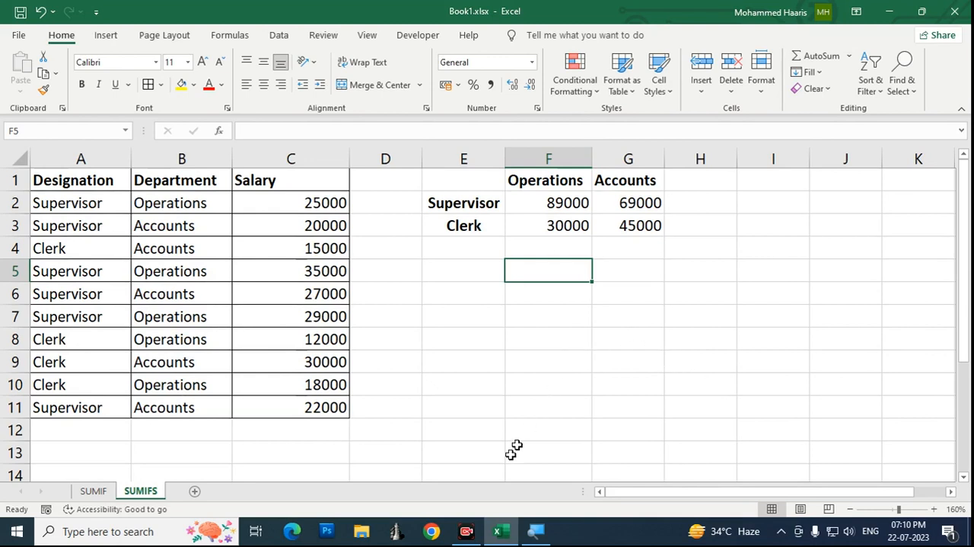
click(465, 537)
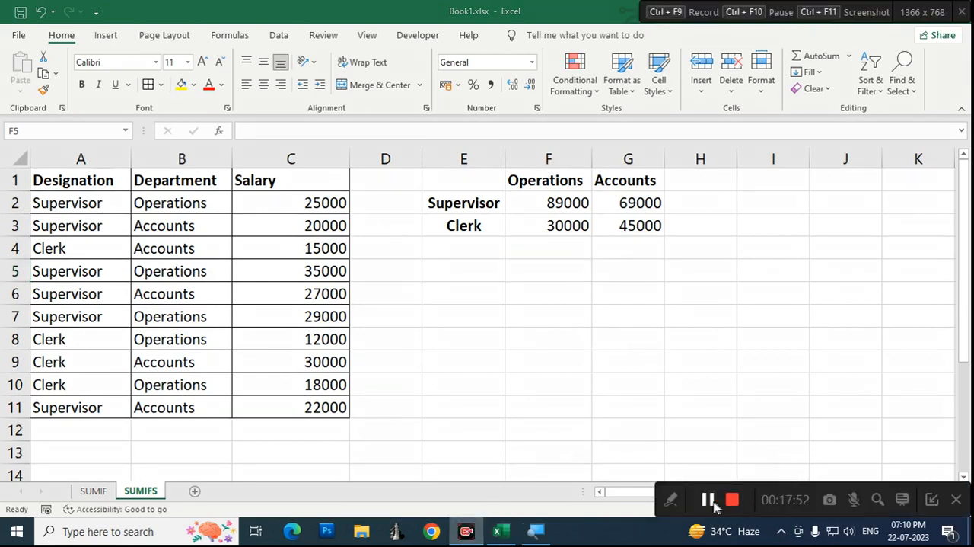